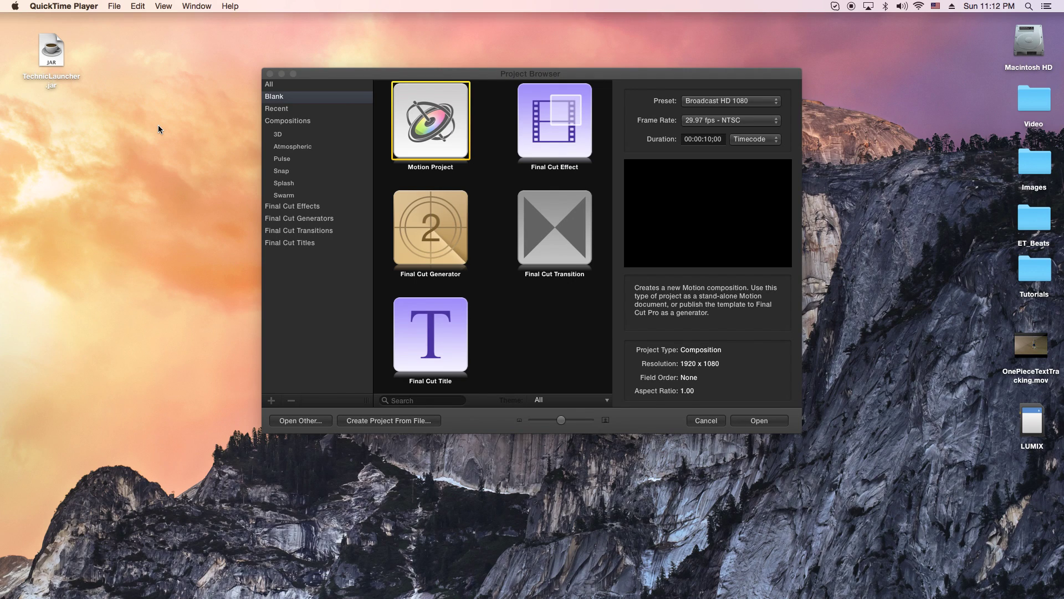
Step: Bring Motion's project browser forward and nudge its window up and left
{"action": "left_click", "coordinate": [44, 6]}
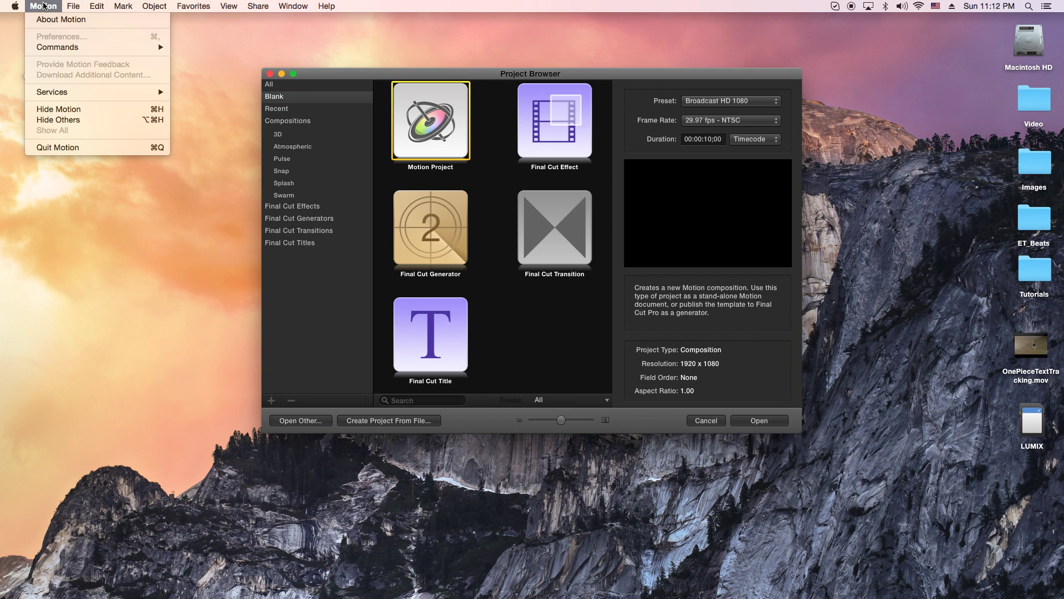
{"action": "left_click", "coordinate": [45, 7]}
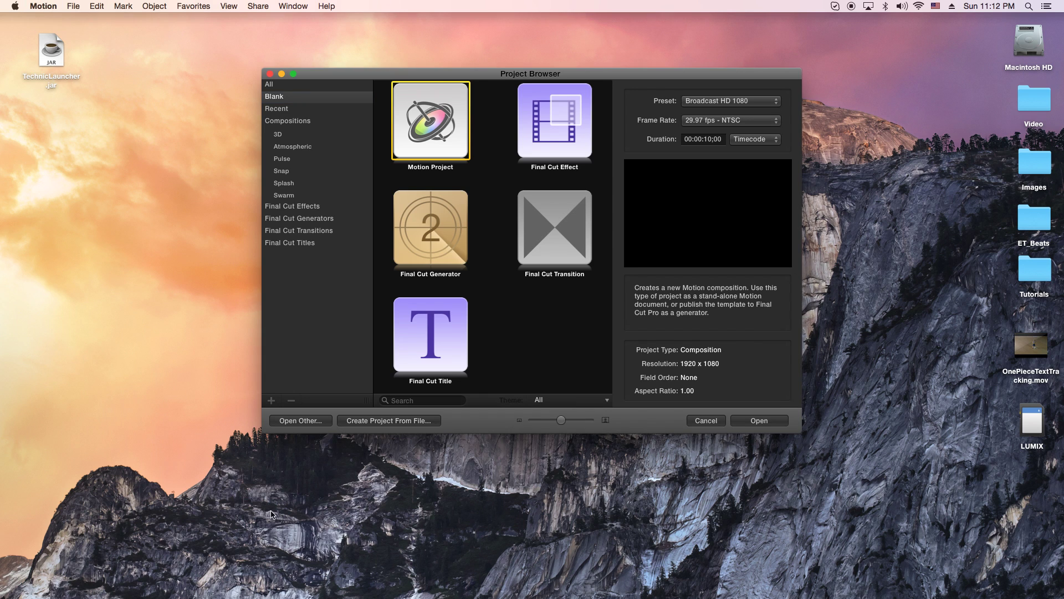
{"action": "mouse_move", "coordinate": [573, 588]}
{"action": "left_click_drag", "start_coordinate": [604, 81], "coordinate": [599, 67]}
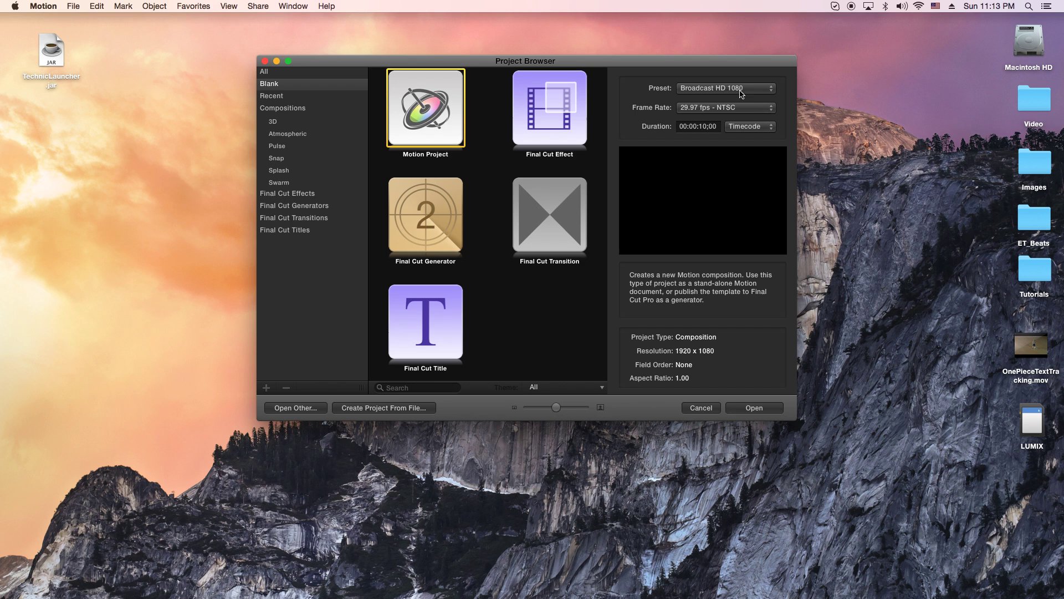
Step: Create a new project at 30 fps with an 8-second duration
{"action": "left_click", "coordinate": [763, 112]}
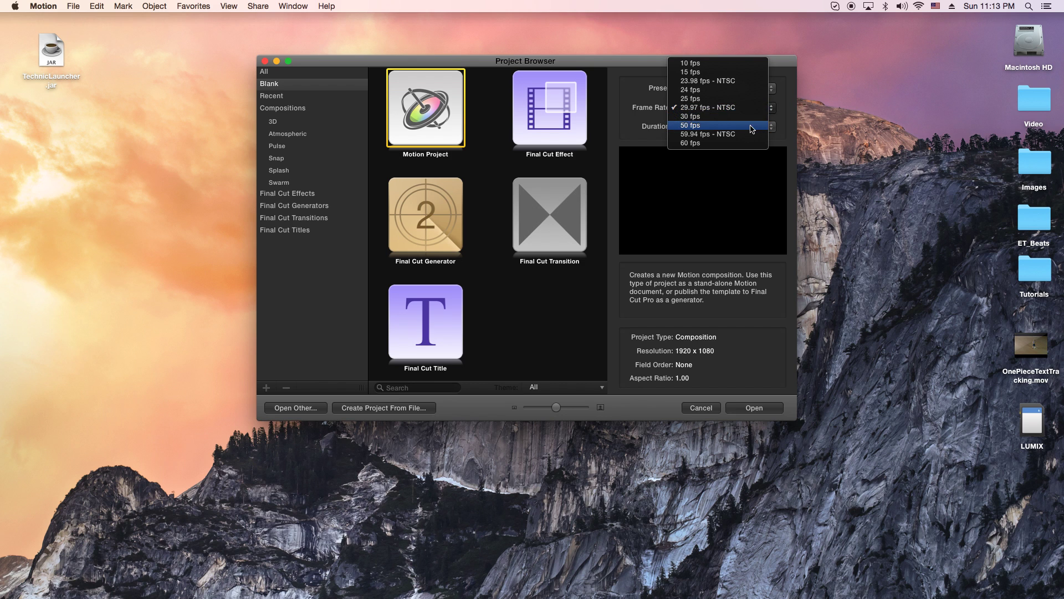
{"action": "left_click", "coordinate": [751, 117]}
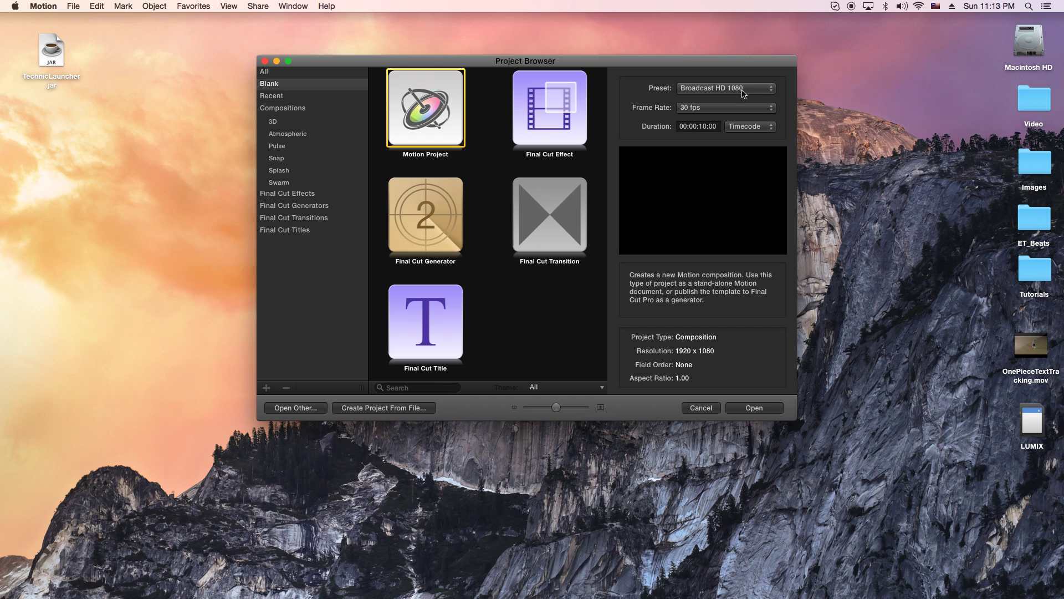
{"action": "left_click", "coordinate": [702, 127]}
{"action": "key", "text": "BackSpace"}
{"action": "key", "text": "BackSpace"}
{"action": "type", "text": "8"}
{"action": "left_click", "coordinate": [746, 408]}
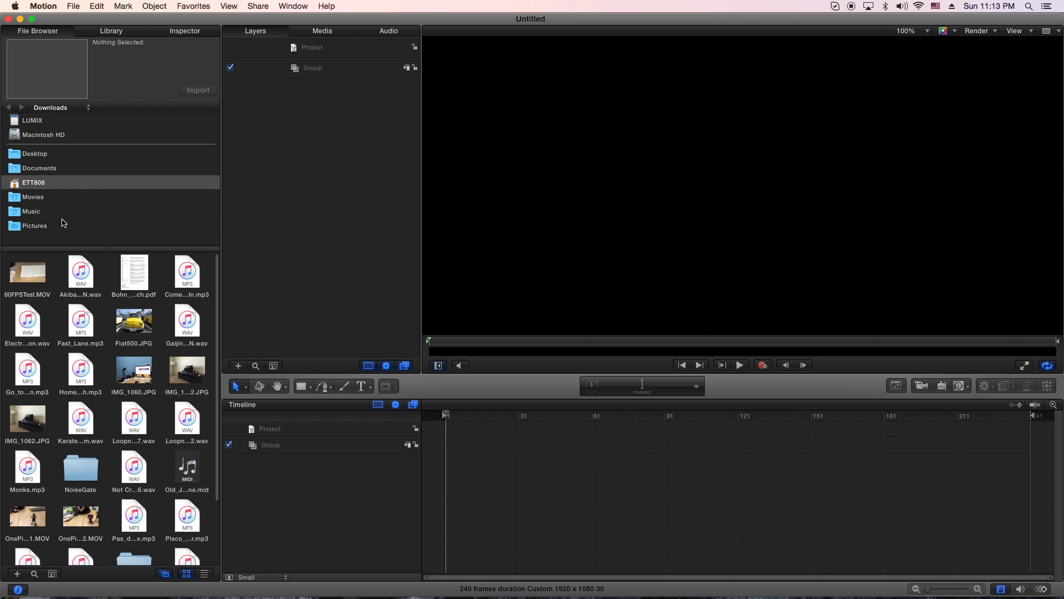
Step: Import OnePieceTextTracking.mov from the Desktop through the File Browser
{"action": "left_click", "coordinate": [36, 187]}
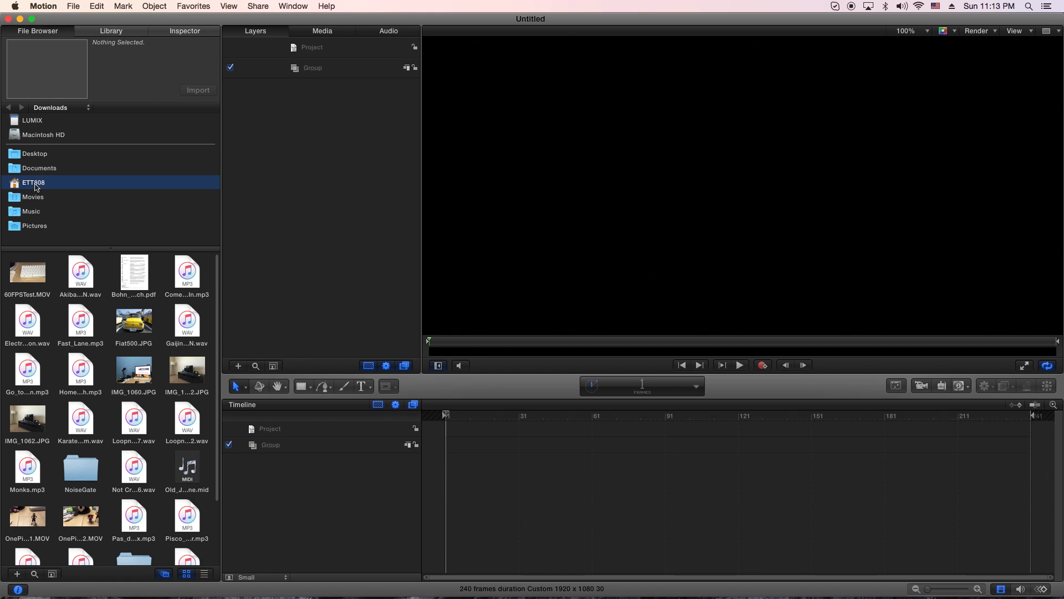
{"action": "left_click", "coordinate": [36, 157]}
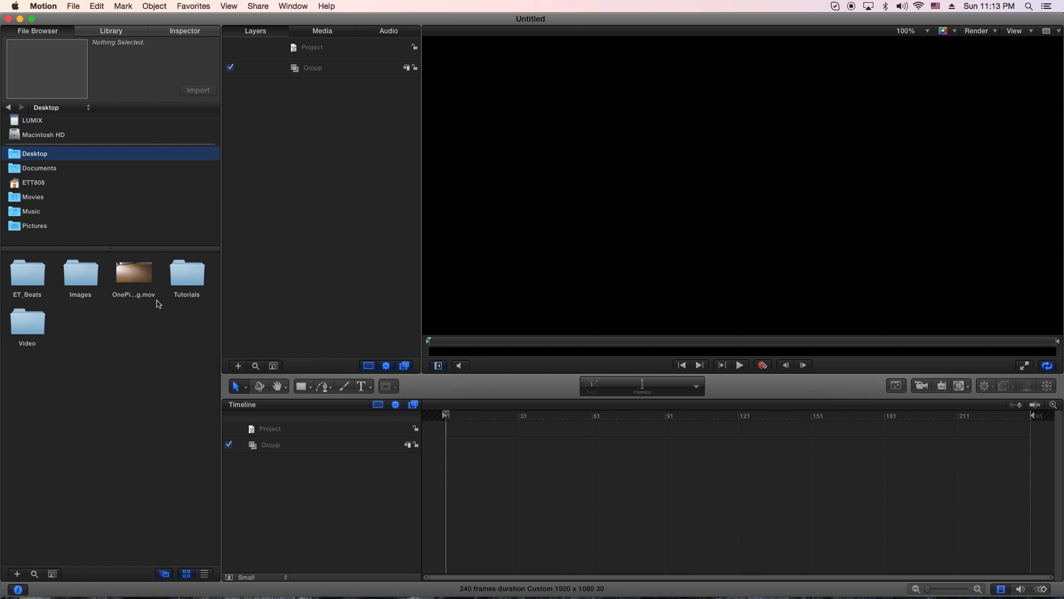
{"action": "left_click", "coordinate": [140, 279]}
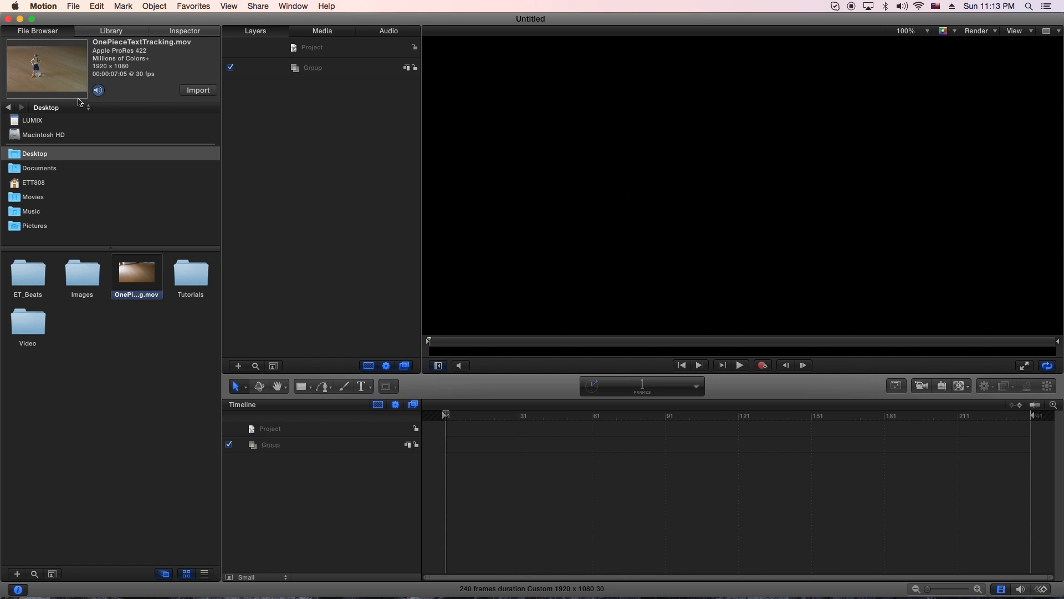
{"action": "mouse_move", "coordinate": [58, 69]}
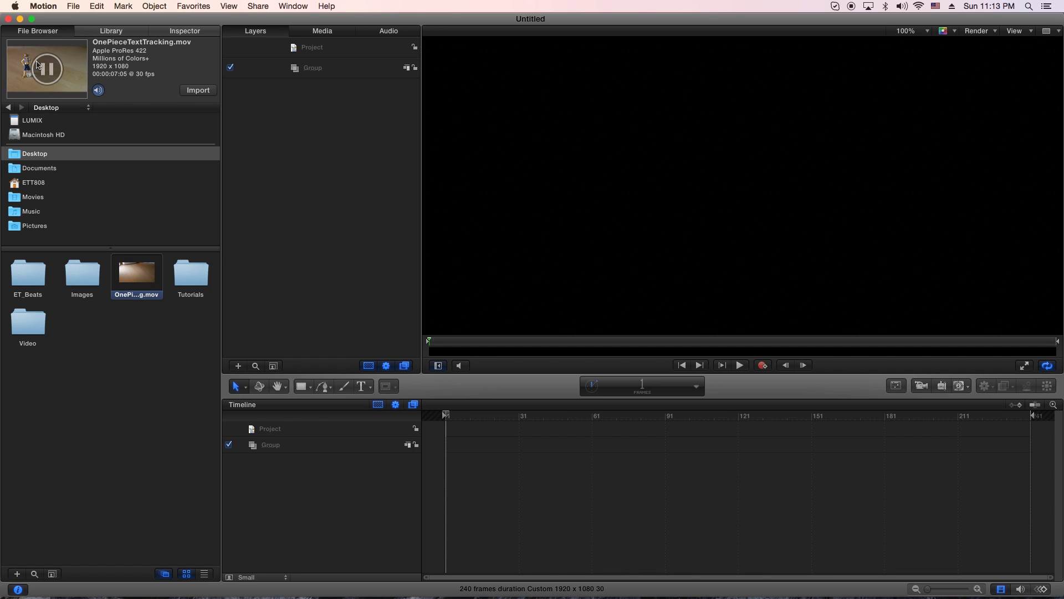
{"action": "left_click", "coordinate": [199, 91]}
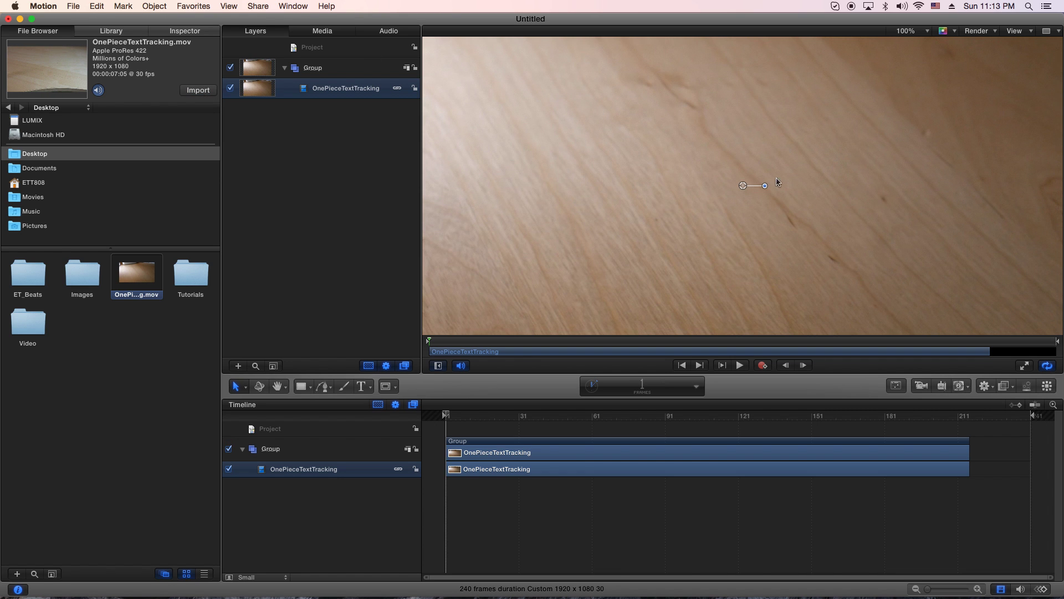
Step: Set the canvas zoom to Fit, play through the clip, and rewind the playhead to earlier footage
{"action": "left_click", "coordinate": [926, 31]}
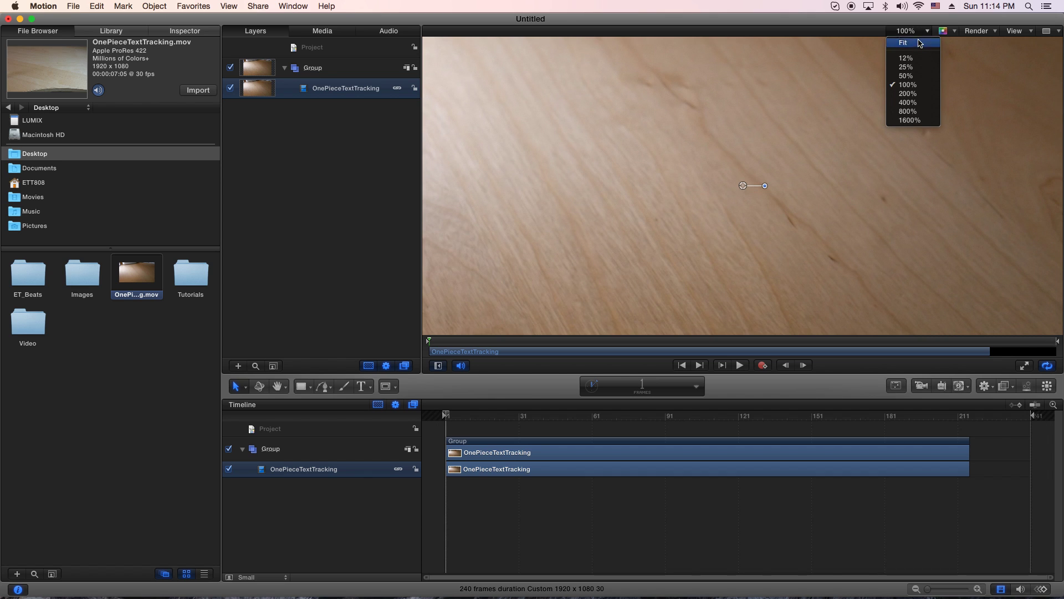
{"action": "left_click", "coordinate": [920, 43]}
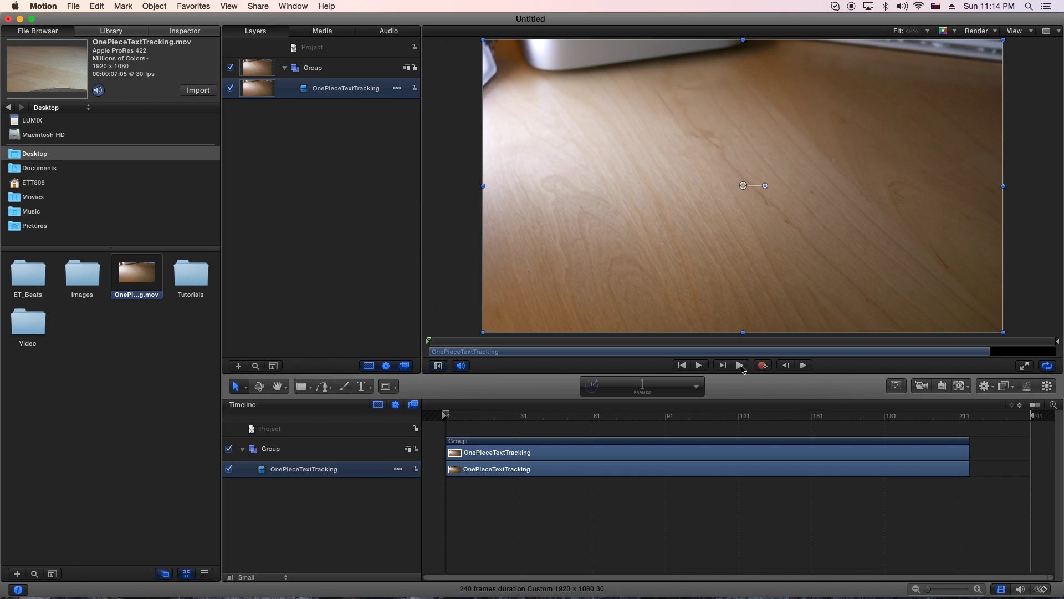
{"action": "left_click", "coordinate": [740, 365]}
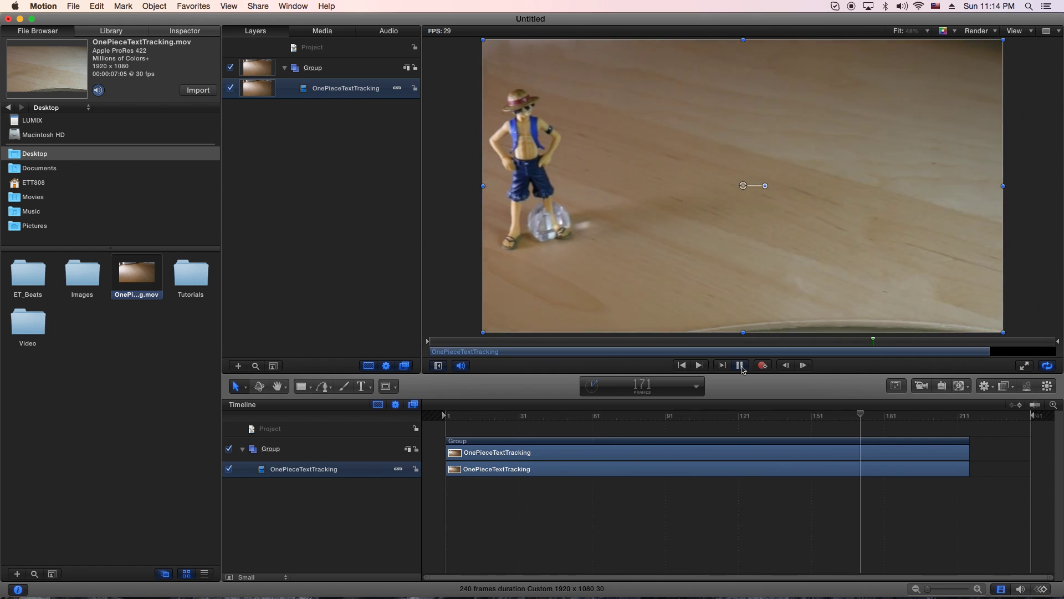
{"action": "left_click", "coordinate": [740, 365]}
{"action": "left_click_drag", "start_coordinate": [660, 343], "coordinate": [455, 15]}
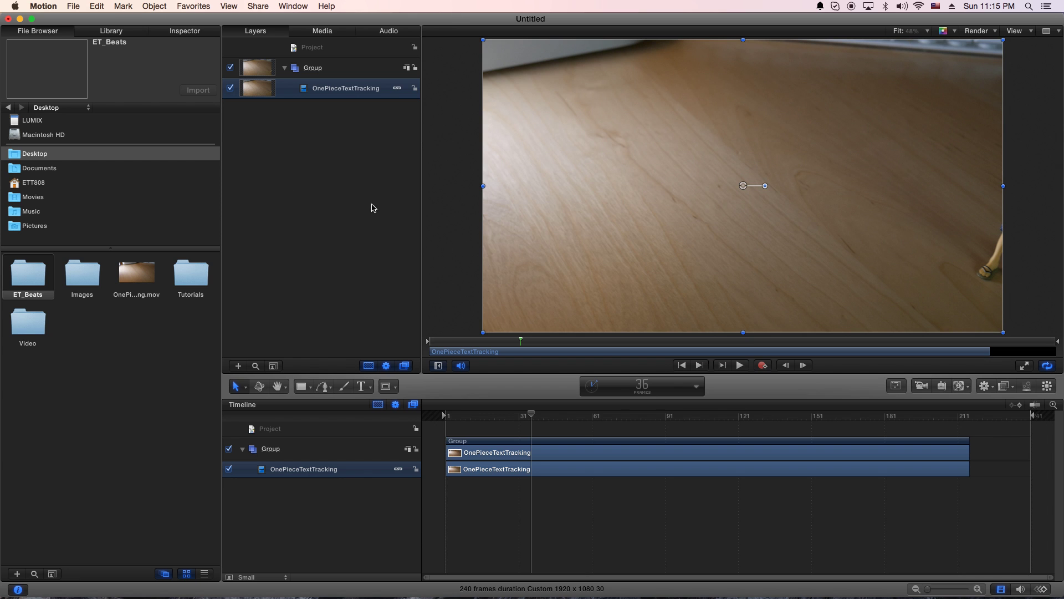
{"action": "left_click", "coordinate": [739, 365]}
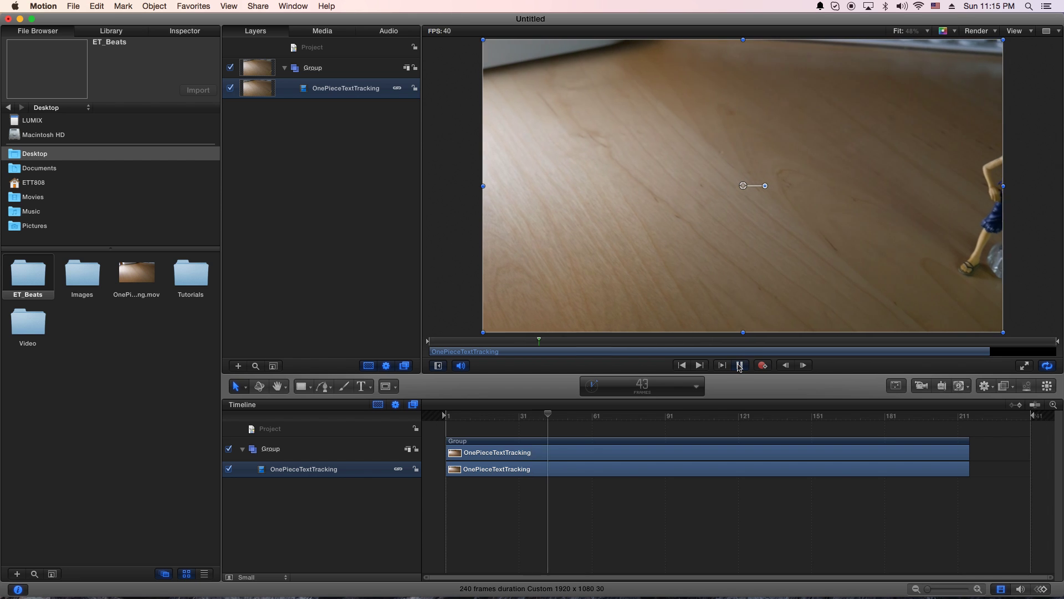
{"action": "left_click", "coordinate": [740, 365]}
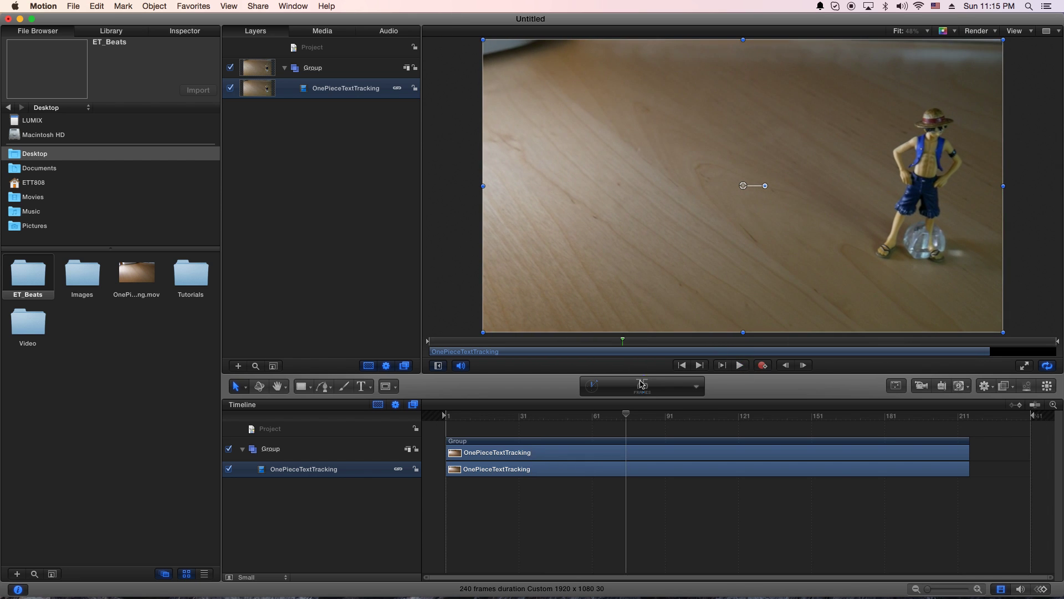
{"action": "left_click_drag", "start_coordinate": [624, 341], "coordinate": [591, 362]}
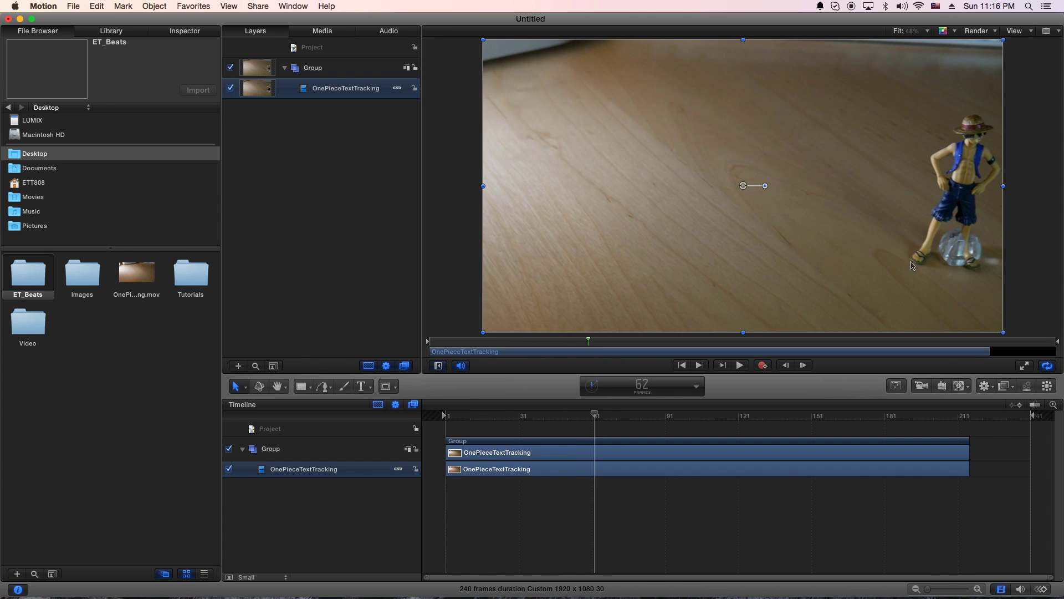
Step: Add a text layer on the canvas reading 'Monkey D. Luffy'
{"action": "left_click", "coordinate": [363, 387]}
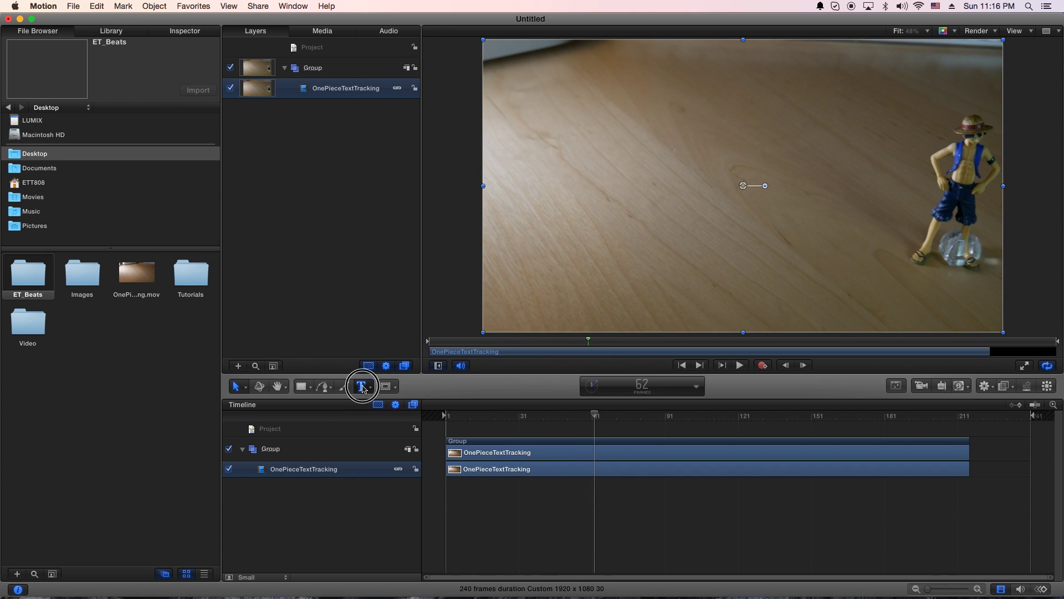
{"action": "left_click", "coordinate": [593, 200]}
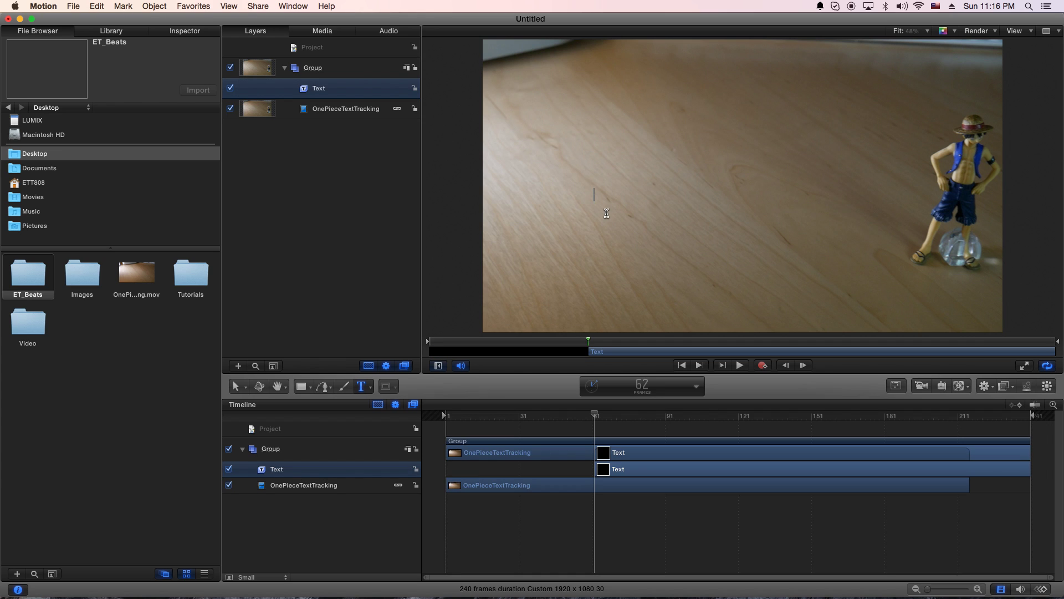
{"action": "type", "text": "Monkey D"}
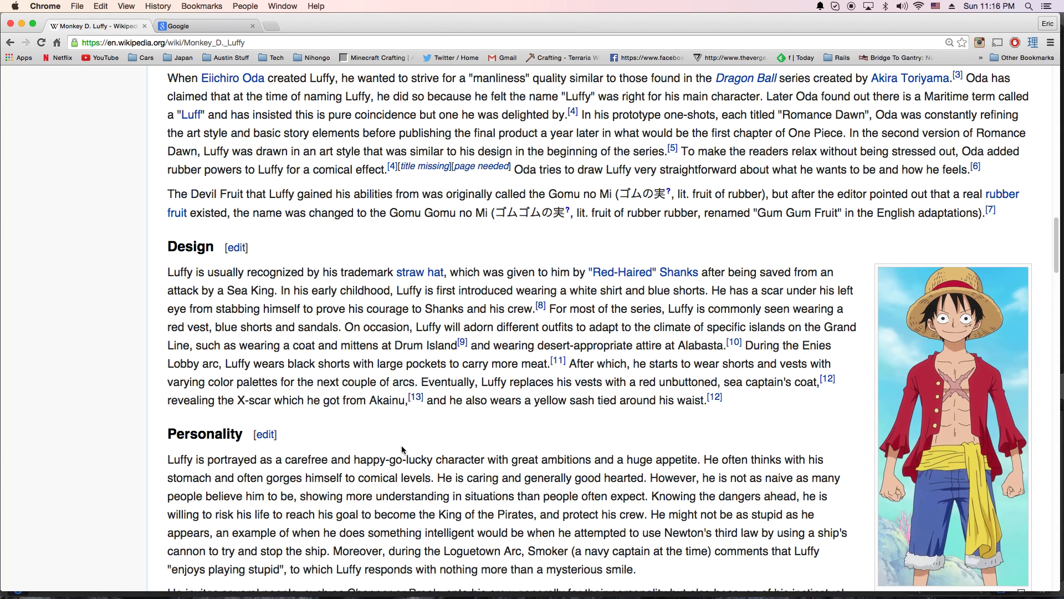
{"action": "scroll", "coordinate": [403, 442], "scroll_direction": "up", "scroll_amount": 15}
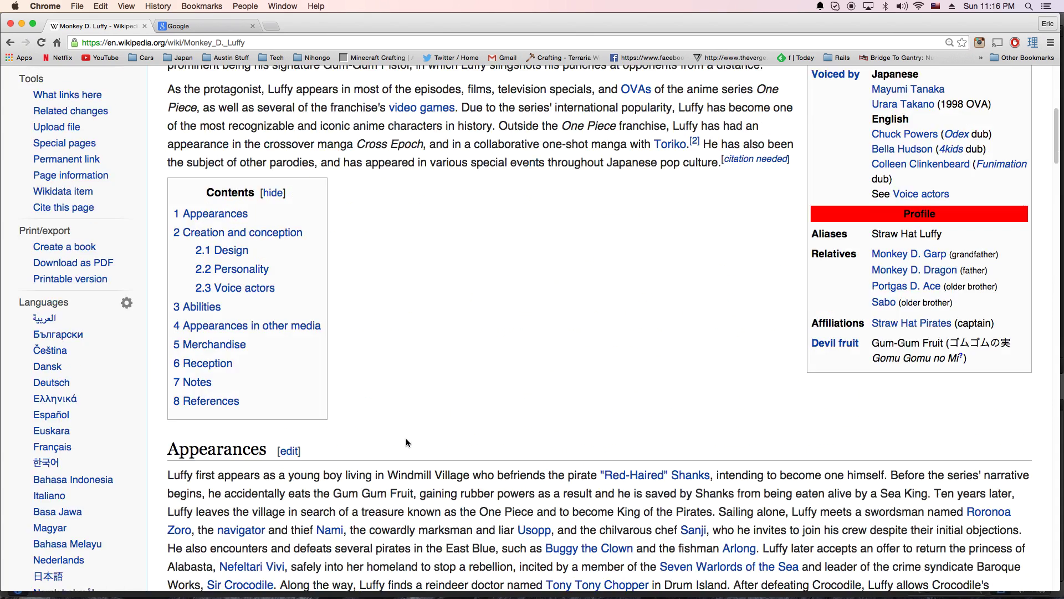
{"action": "scroll", "coordinate": [402, 294], "scroll_direction": "up", "scroll_amount": 2}
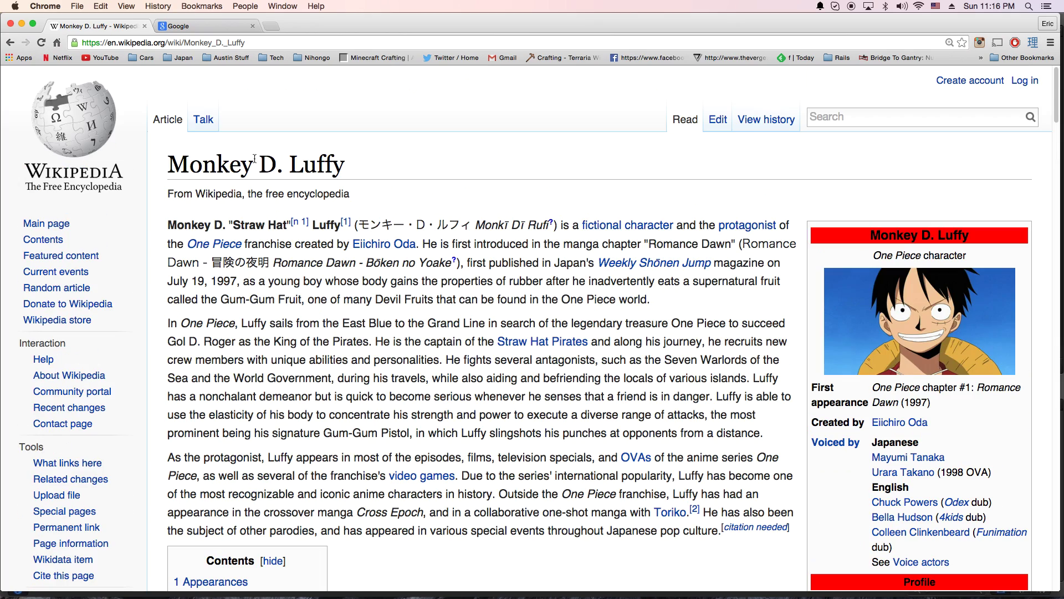
{"action": "left_click", "coordinate": [21, 23]}
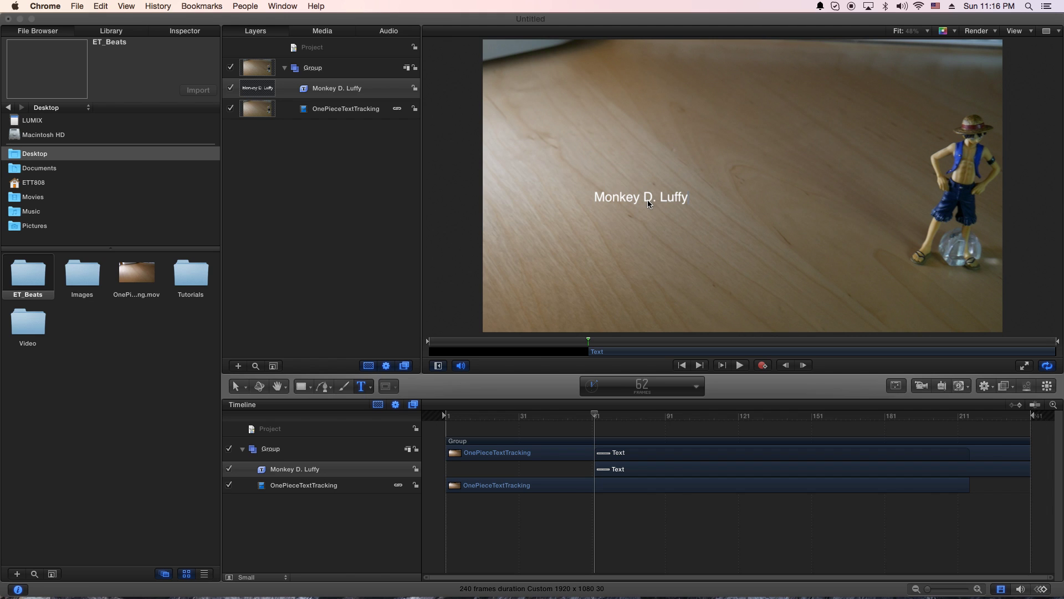
Step: Select the Monkey D. Luffy title layer and show its Text Format settings
{"action": "left_click", "coordinate": [631, 200]}
{"action": "double_click", "coordinate": [631, 201]}
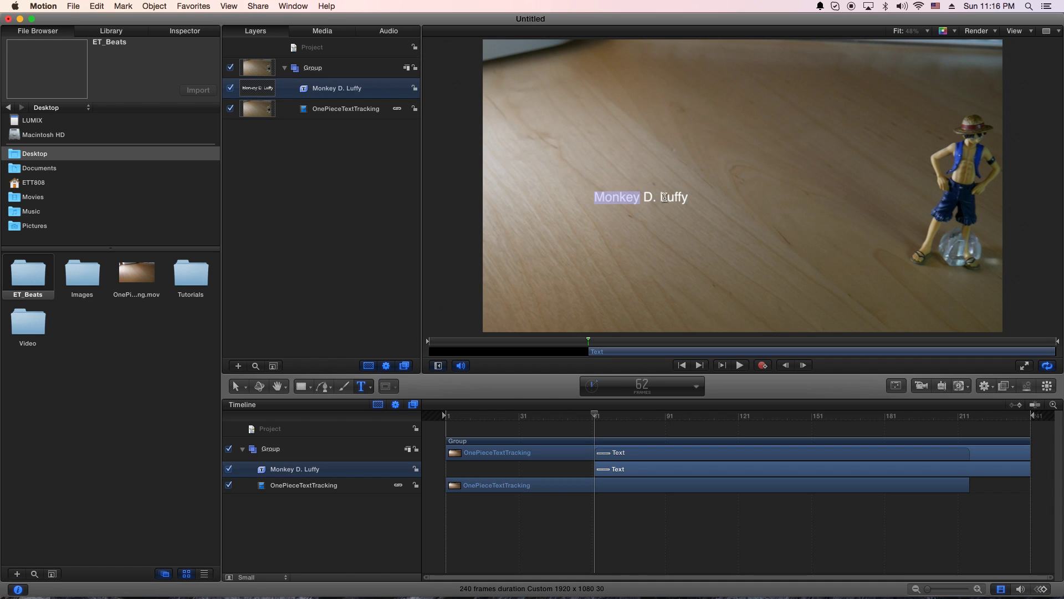
{"action": "double_click", "coordinate": [673, 196]}
{"action": "left_click", "coordinate": [675, 196]}
{"action": "left_click", "coordinate": [176, 32]}
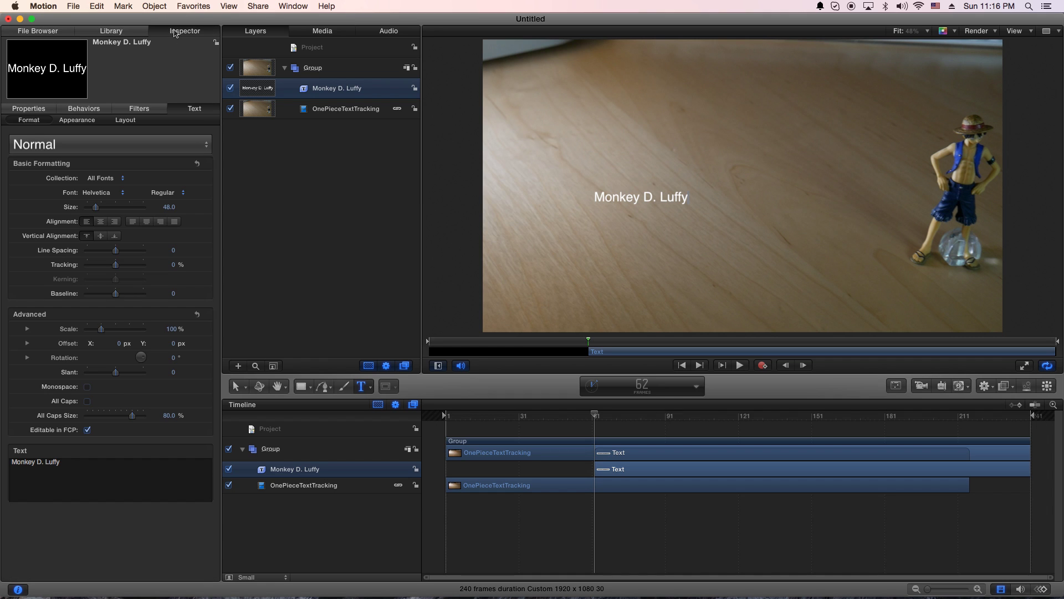
{"action": "left_click", "coordinate": [79, 120]}
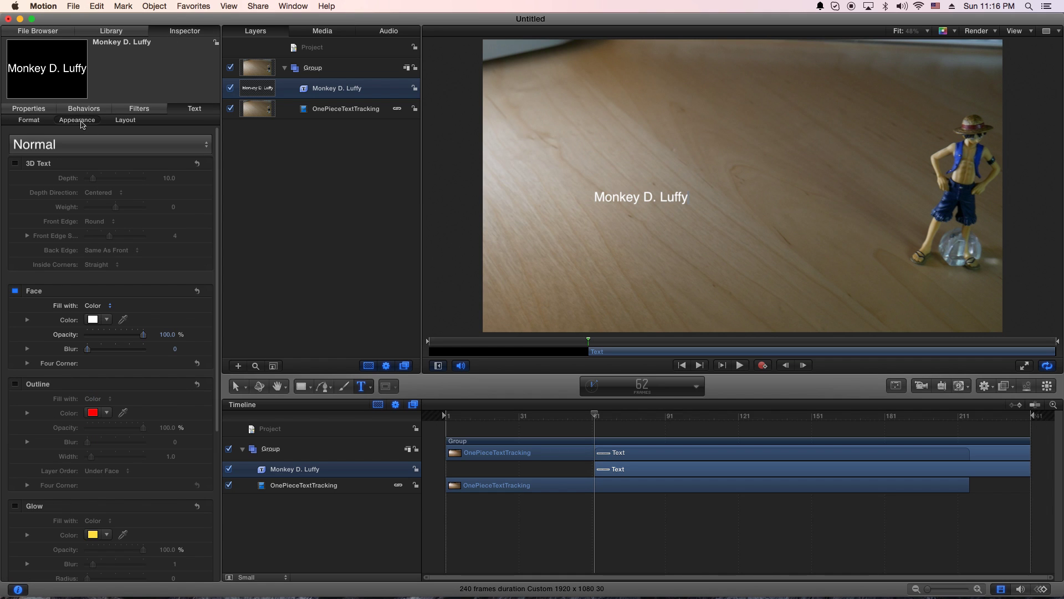
{"action": "left_click", "coordinate": [28, 121]}
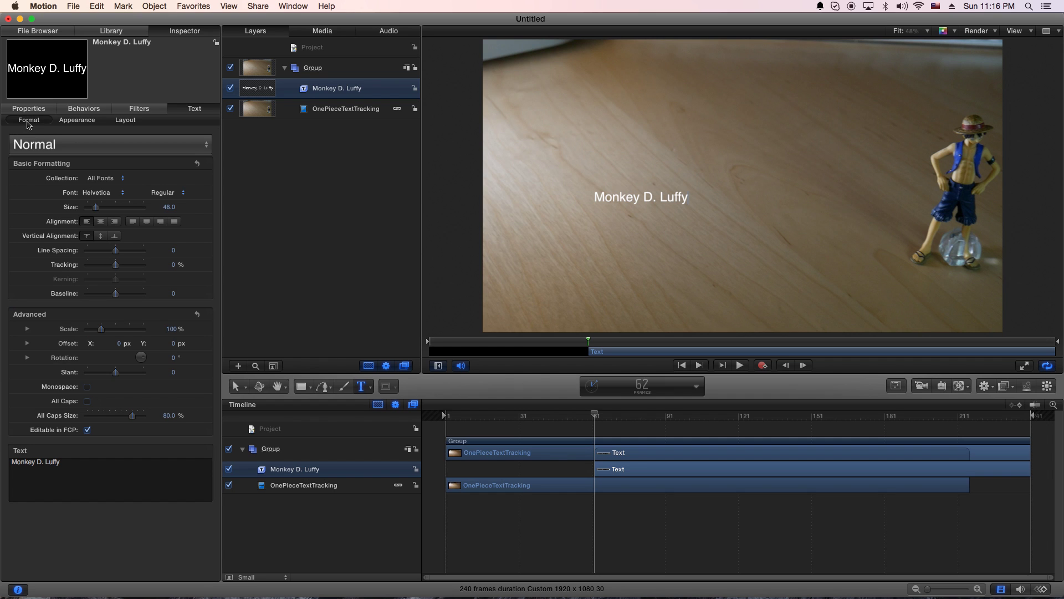
Step: Set the title font to Impact at size 109
{"action": "left_click_drag", "start_coordinate": [97, 207], "coordinate": [106, 211]}
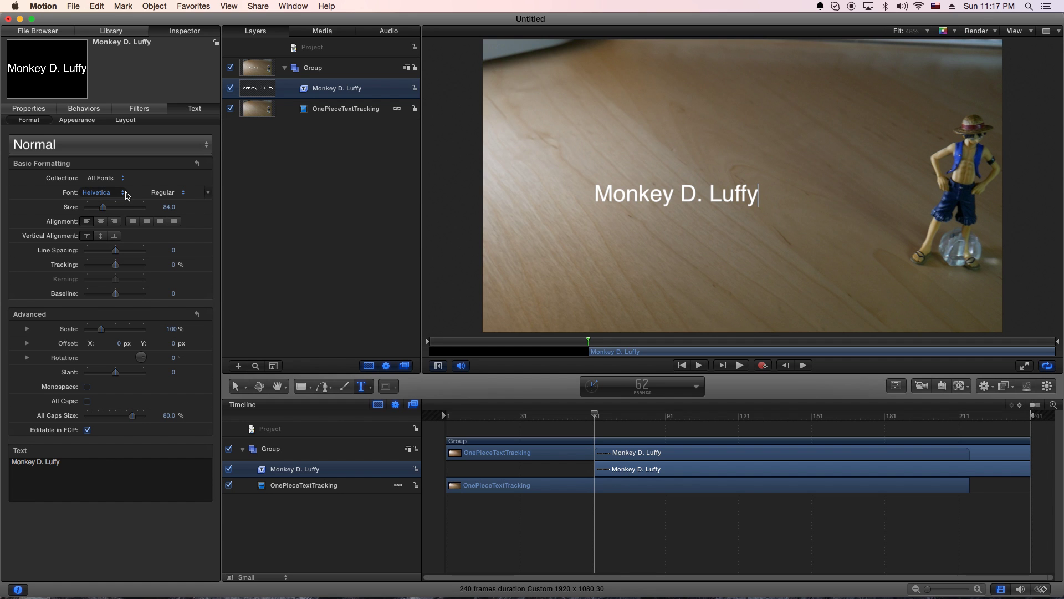
{"action": "left_click", "coordinate": [124, 193]}
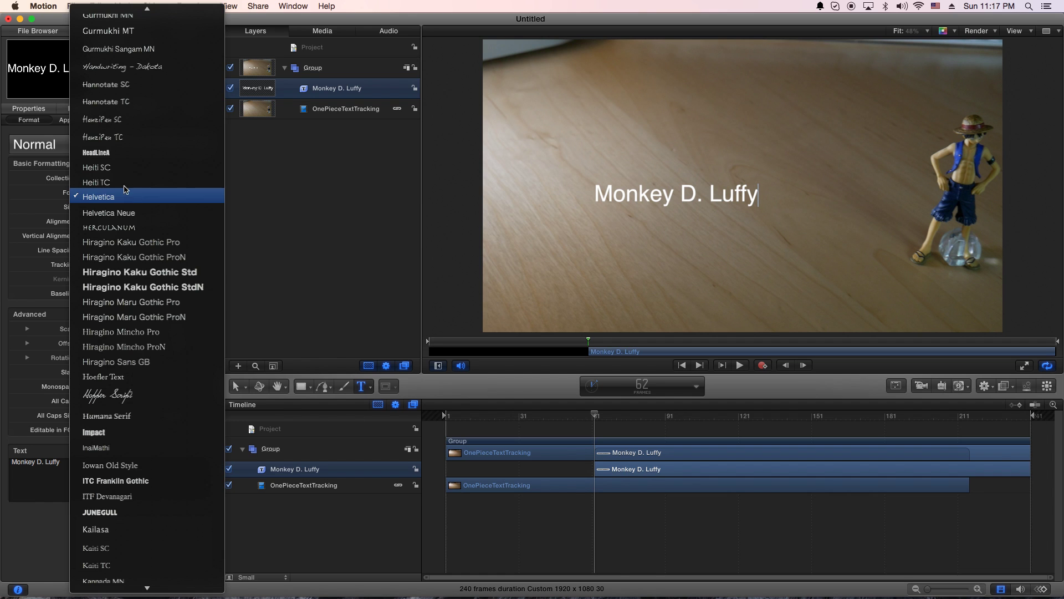
{"action": "left_click", "coordinate": [135, 429]}
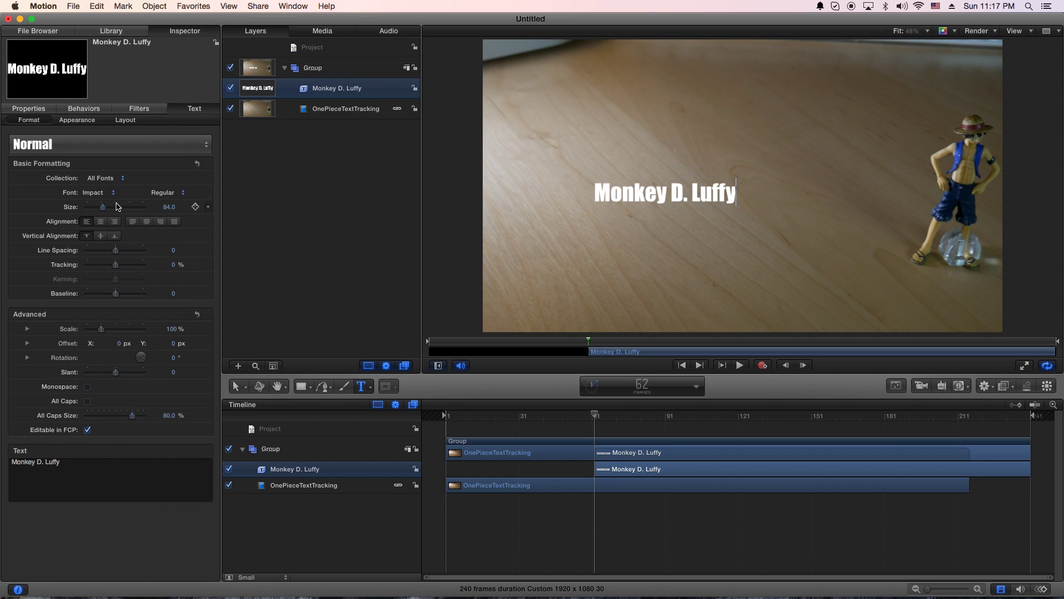
{"action": "left_click_drag", "start_coordinate": [107, 207], "coordinate": [110, 210]}
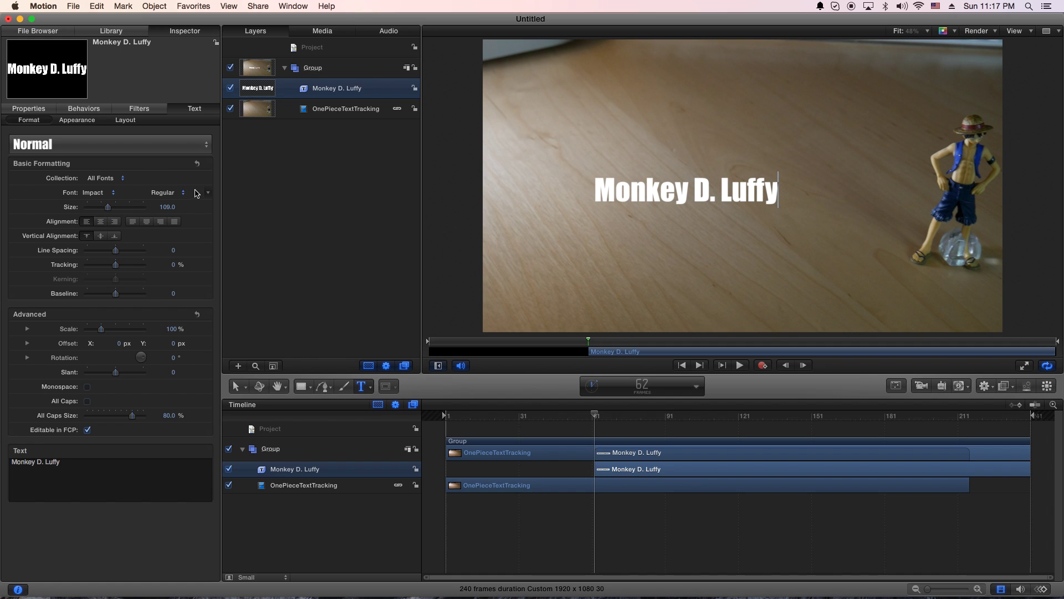
{"action": "left_click", "coordinate": [670, 190]}
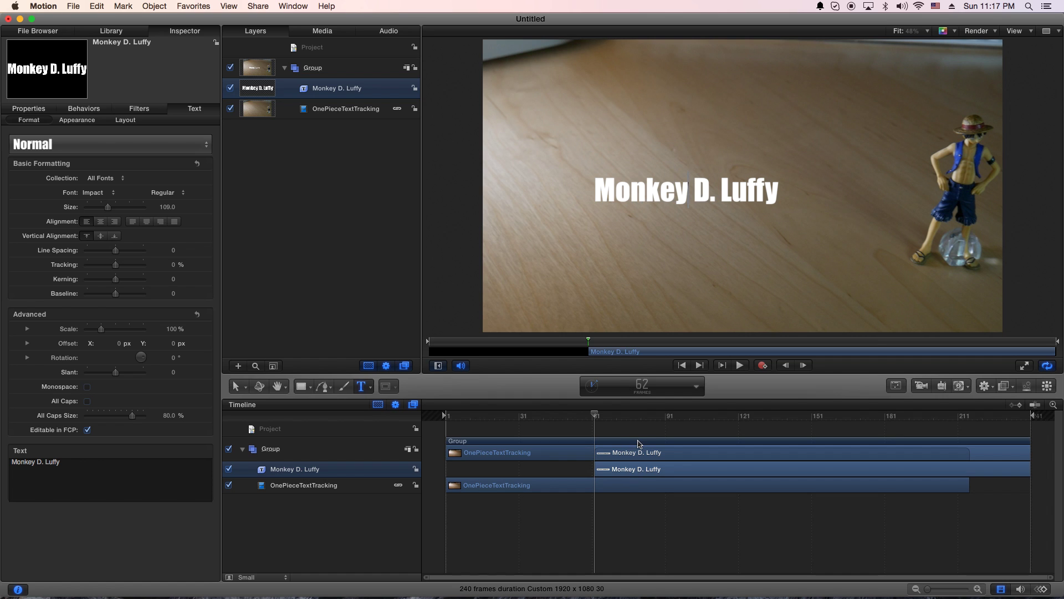
Step: Apply Motion Tracking > Match Move, anchor it on the figure, and place the title above it
{"action": "left_click", "coordinate": [988, 386]}
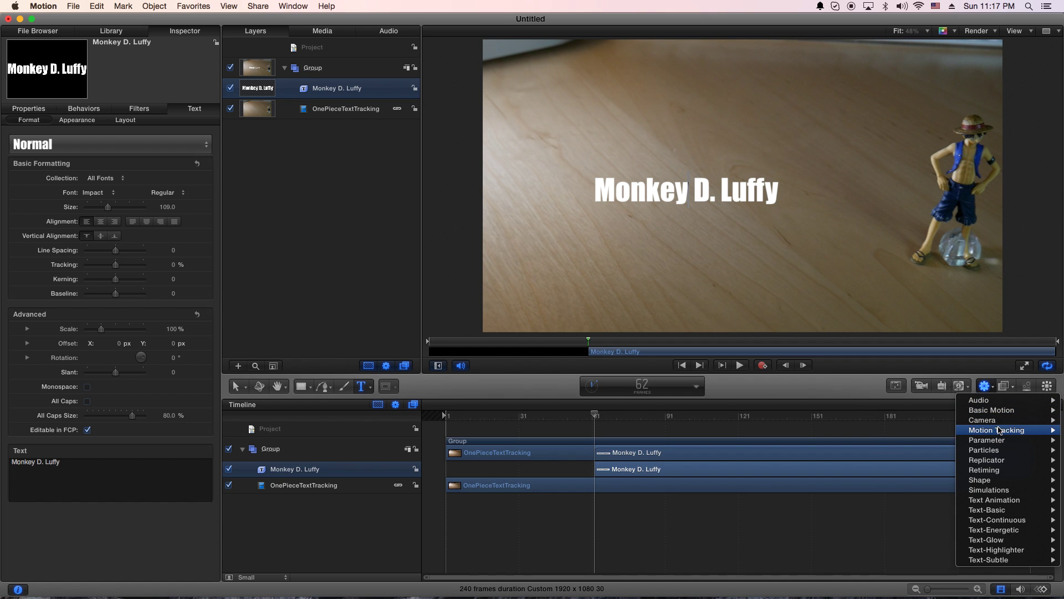
{"action": "mouse_move", "coordinate": [998, 430]}
{"action": "left_click", "coordinate": [931, 441]}
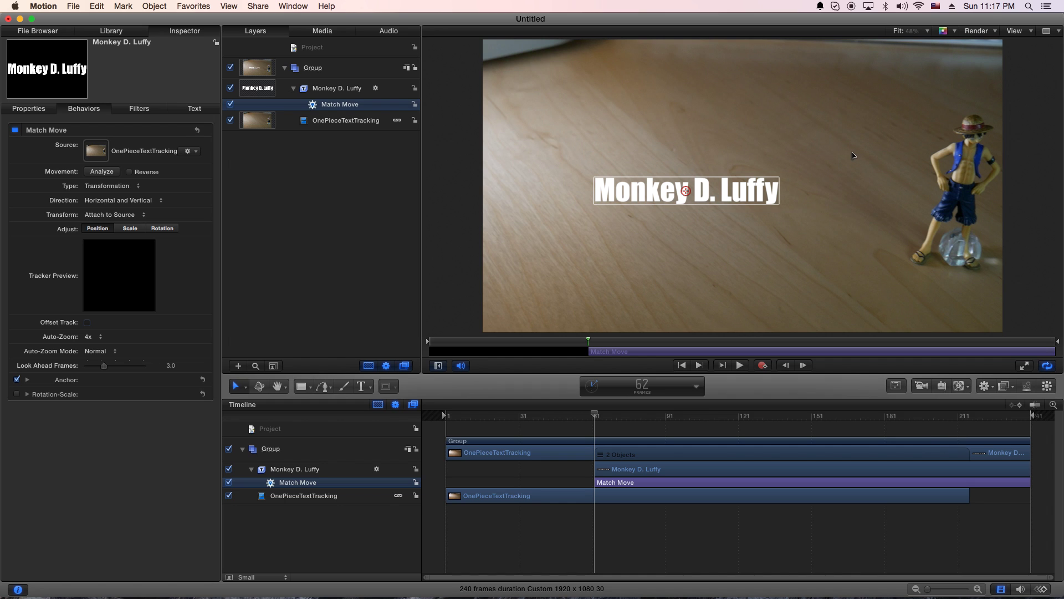
{"action": "left_click_drag", "start_coordinate": [686, 192], "coordinate": [913, 253]}
{"action": "left_click_drag", "start_coordinate": [915, 258], "coordinate": [916, 252]}
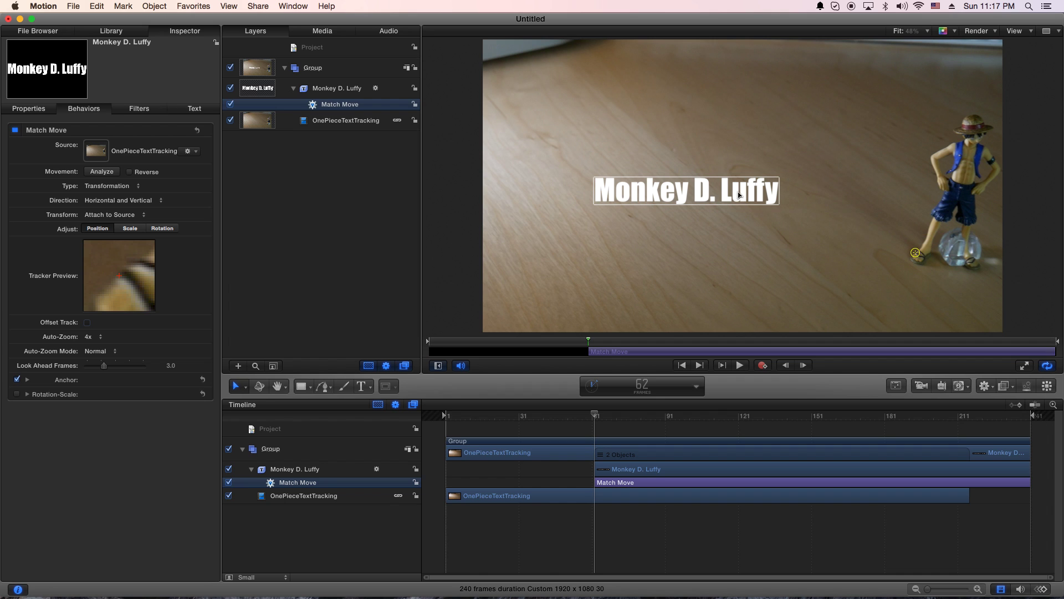
{"action": "left_click_drag", "start_coordinate": [724, 190], "coordinate": [883, 119]}
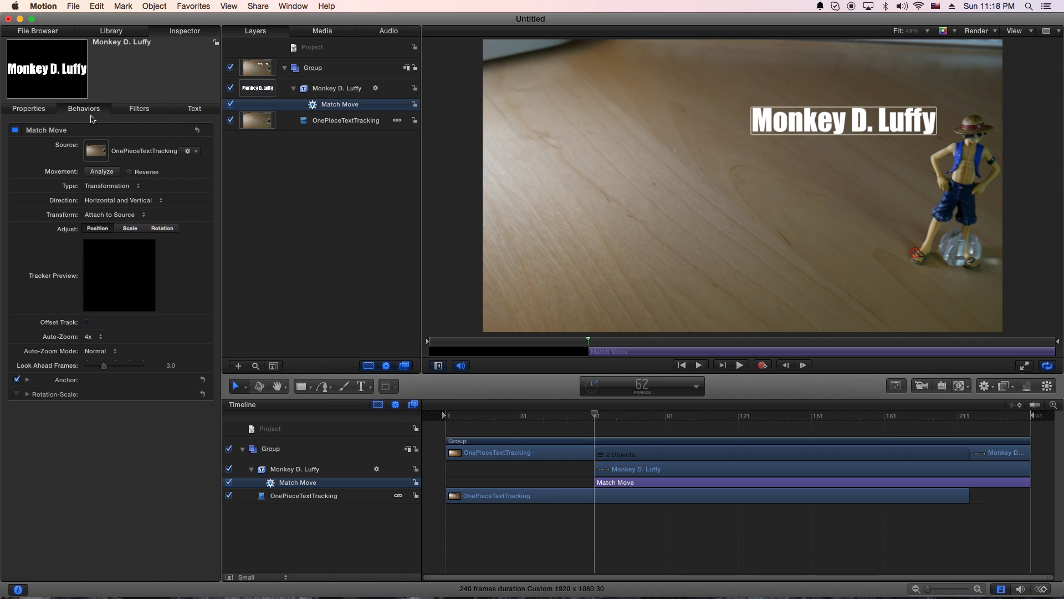
Step: Run Analyze in the Match Move inspector to track the figure's movement
{"action": "left_click", "coordinate": [101, 171]}
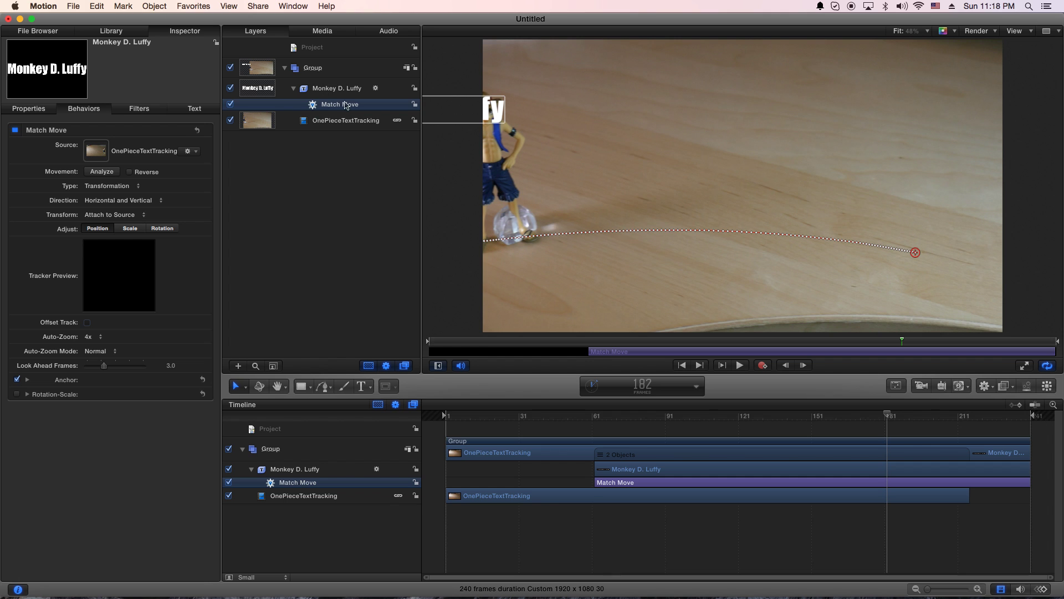
{"action": "left_click", "coordinate": [574, 344]}
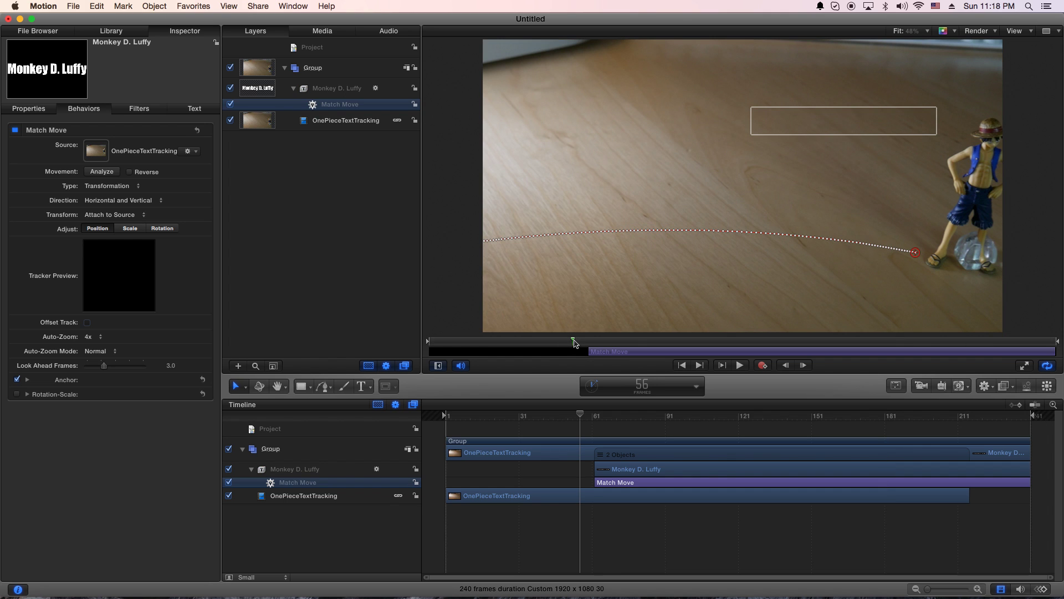
{"action": "left_click_drag", "start_coordinate": [574, 342], "coordinate": [413, 343]}
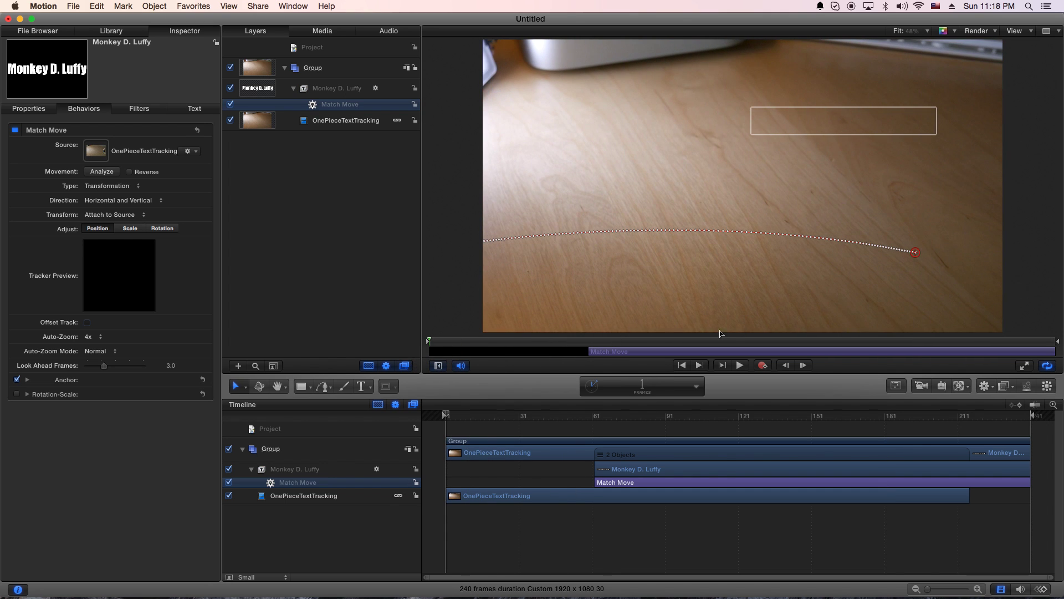
{"action": "left_click", "coordinate": [739, 366]}
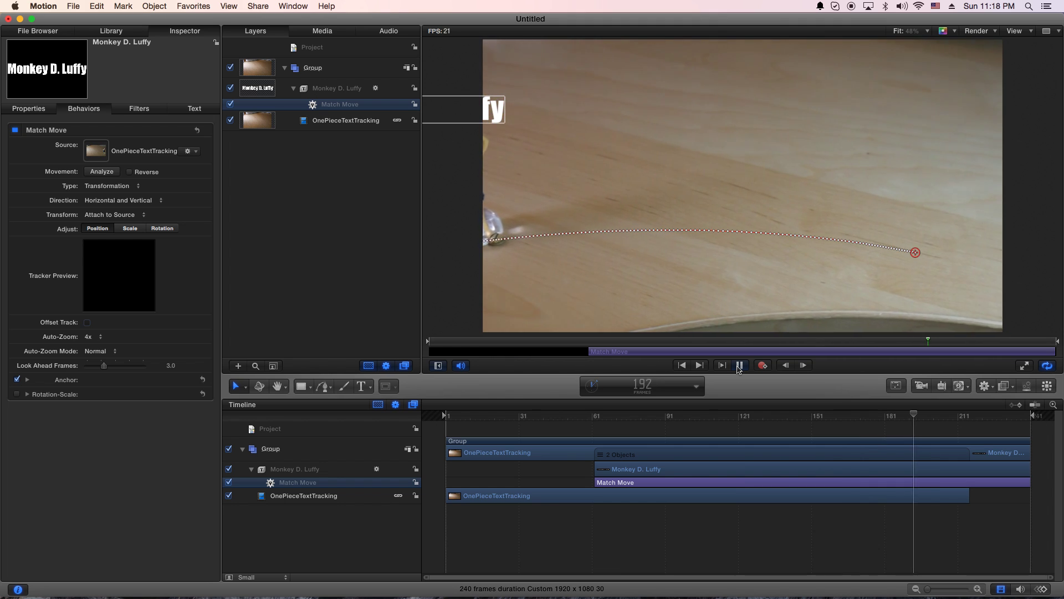
{"action": "key", "text": "space"}
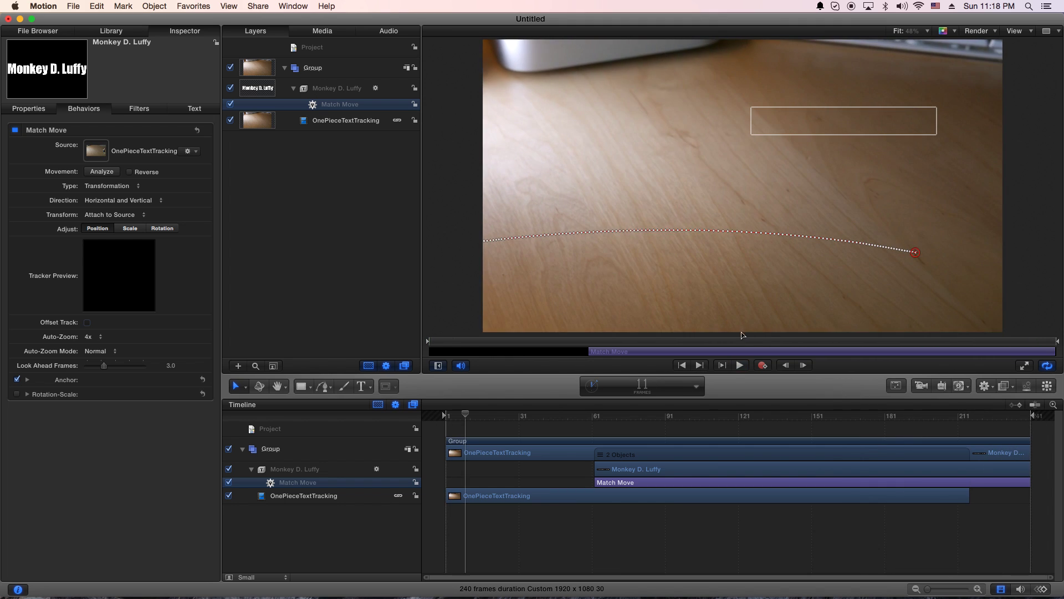
{"action": "left_click", "coordinate": [738, 341]}
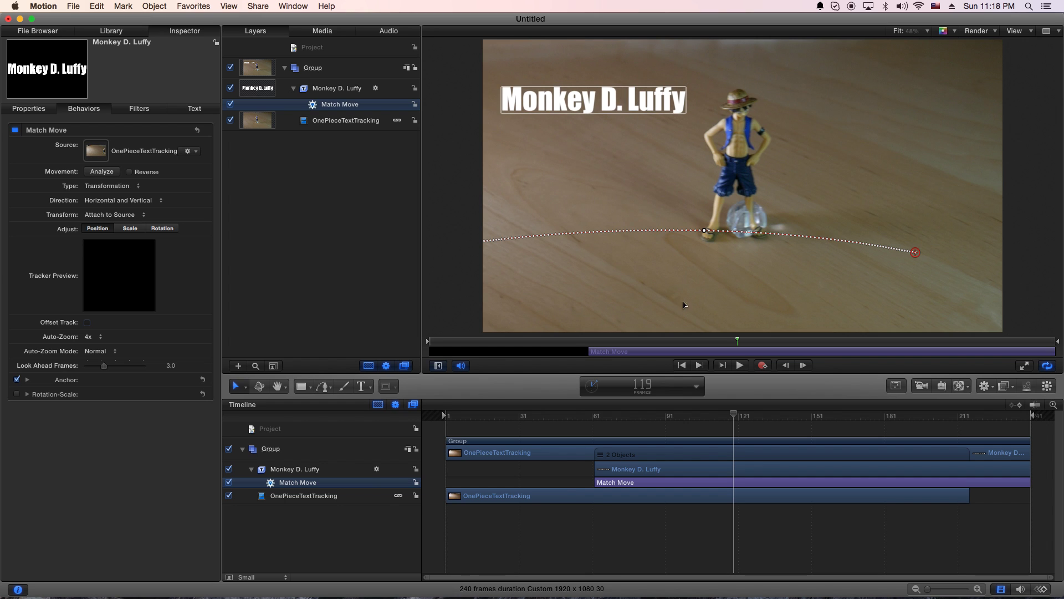
{"action": "key", "text": "Home"}
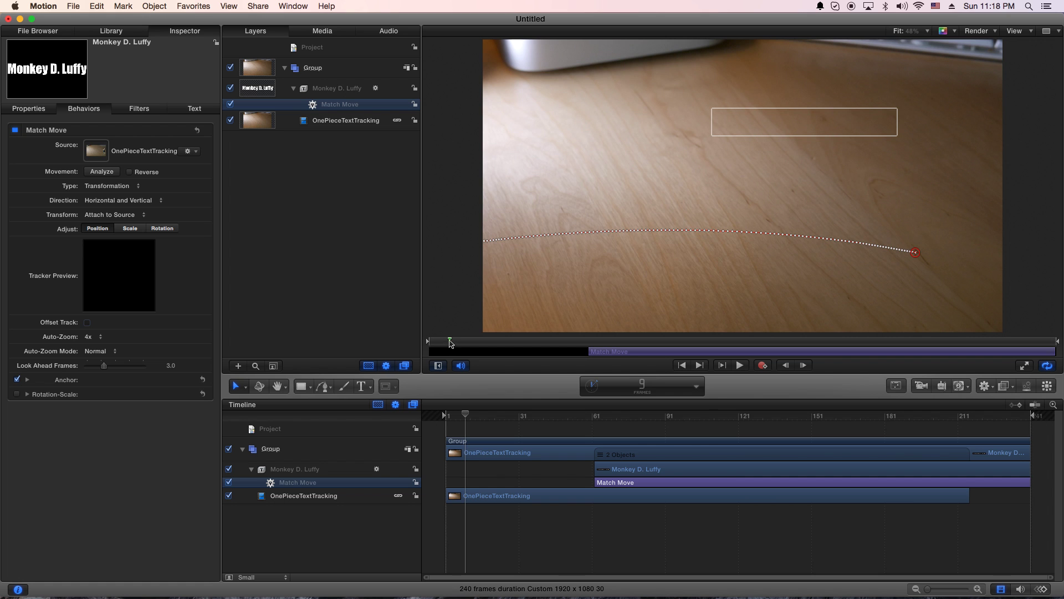
{"action": "key", "text": "space"}
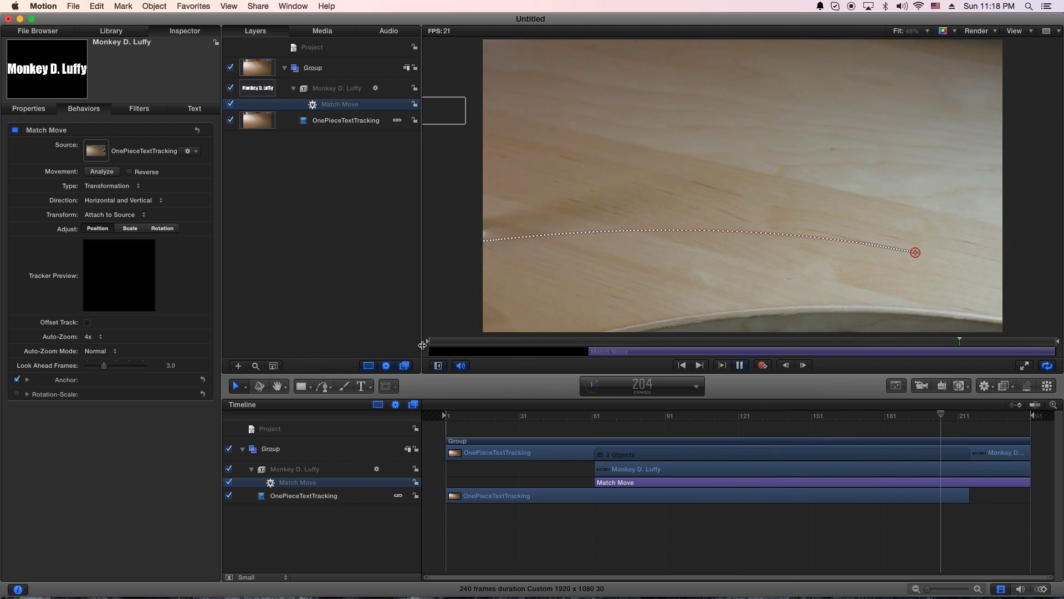
{"action": "key", "text": "space"}
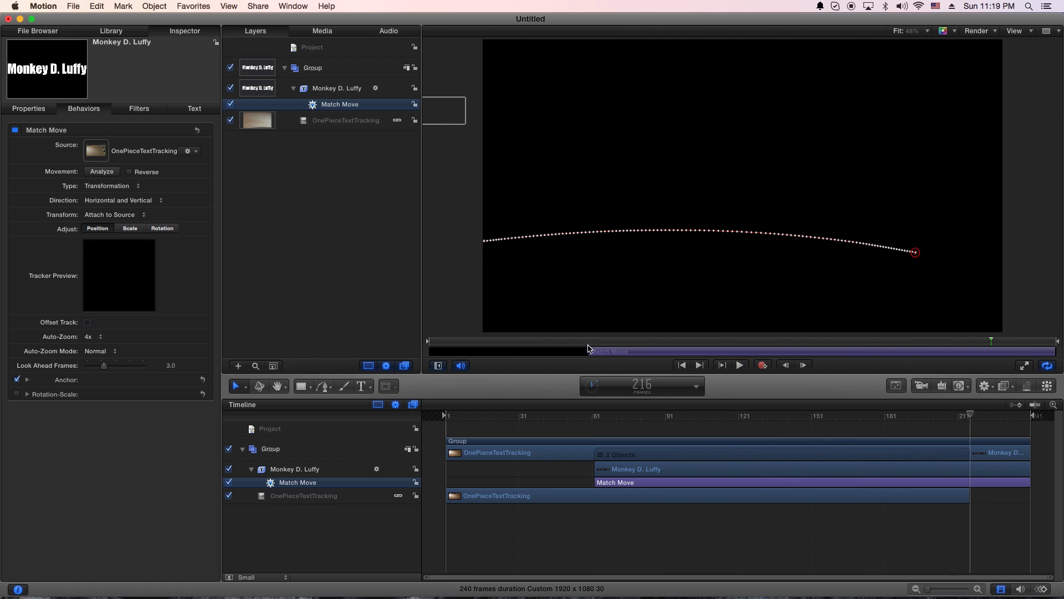
{"action": "left_click_drag", "start_coordinate": [588, 349], "coordinate": [714, 313]}
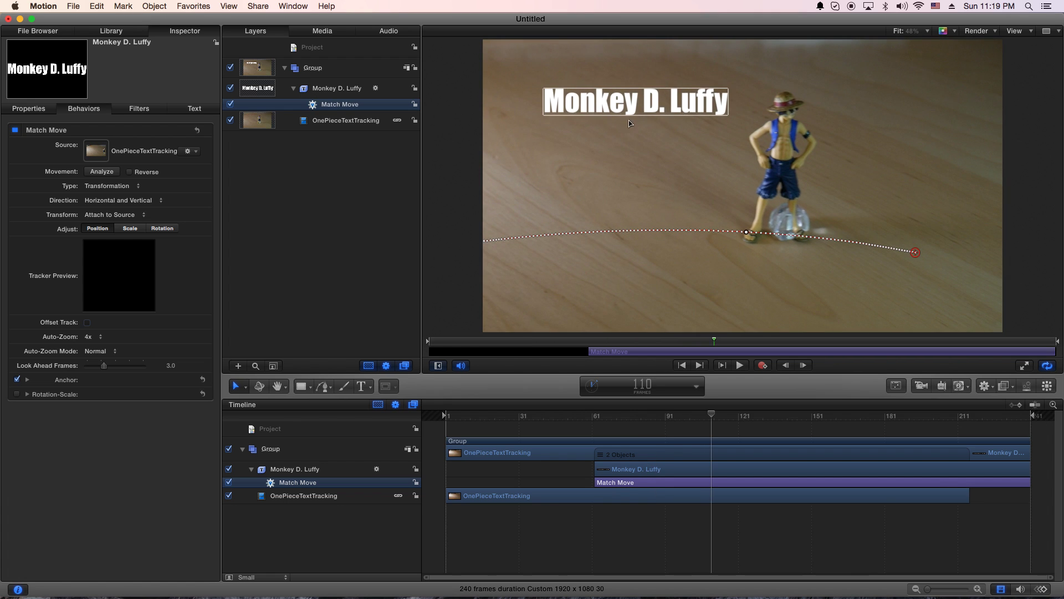
Step: Move the title to the upper right and preview the tracked playback
{"action": "left_click_drag", "start_coordinate": [567, 103], "coordinate": [840, 121]}
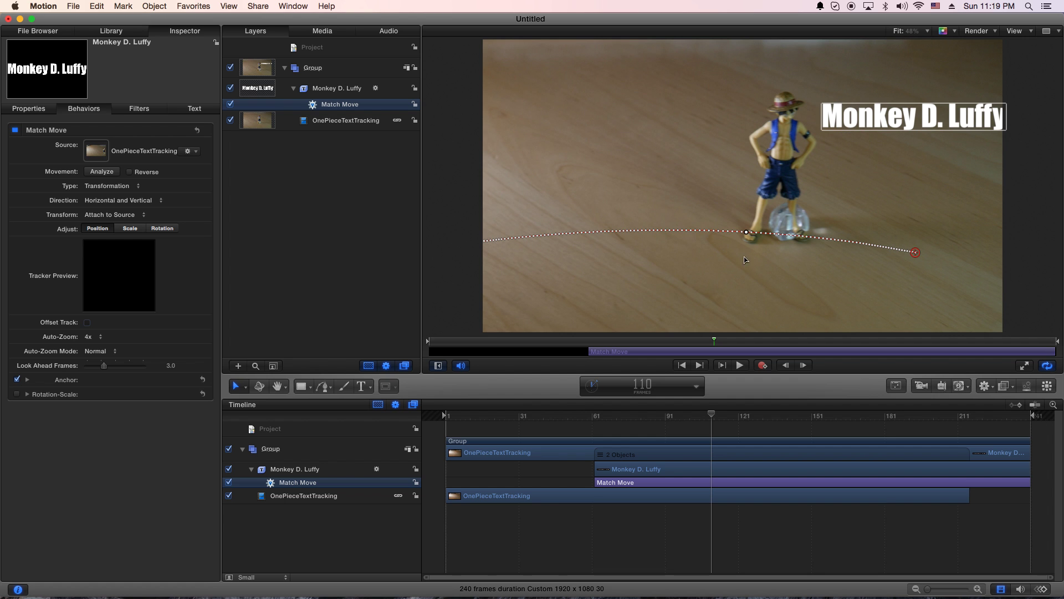
{"action": "key", "text": "space"}
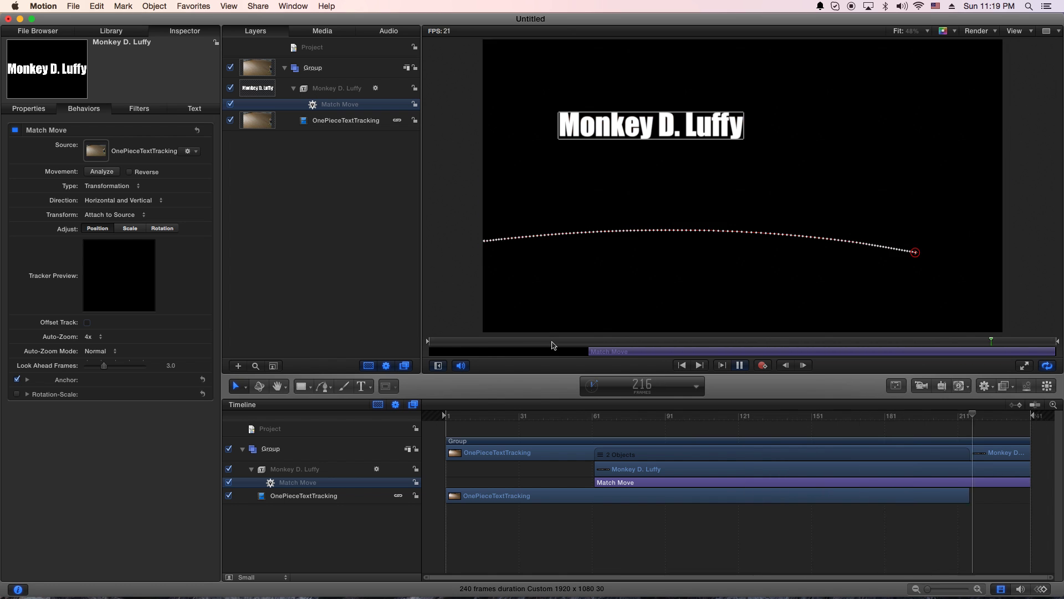
{"action": "key", "text": "space"}
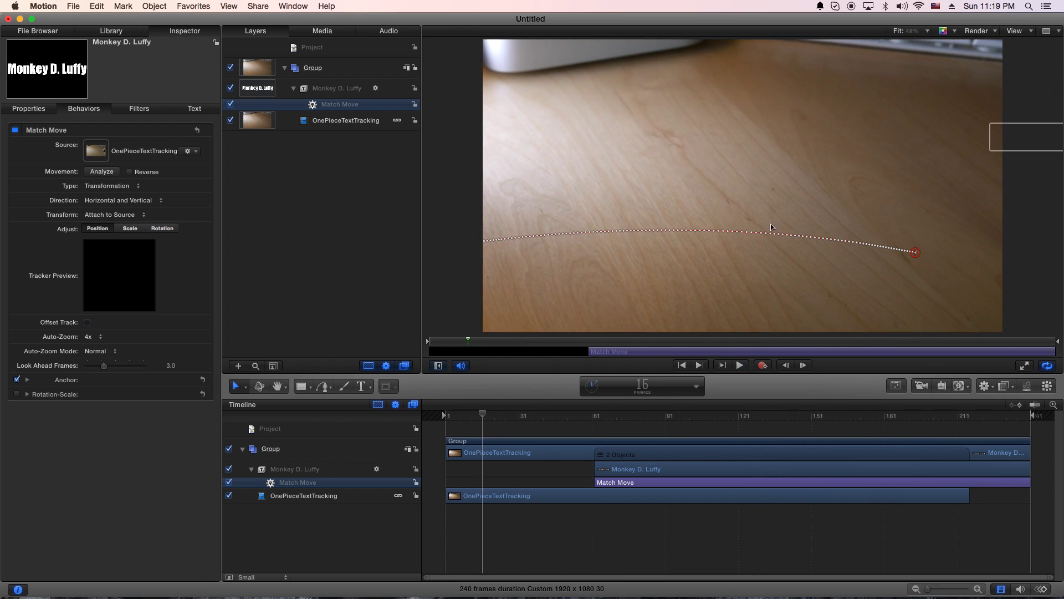
{"action": "key", "text": "space"}
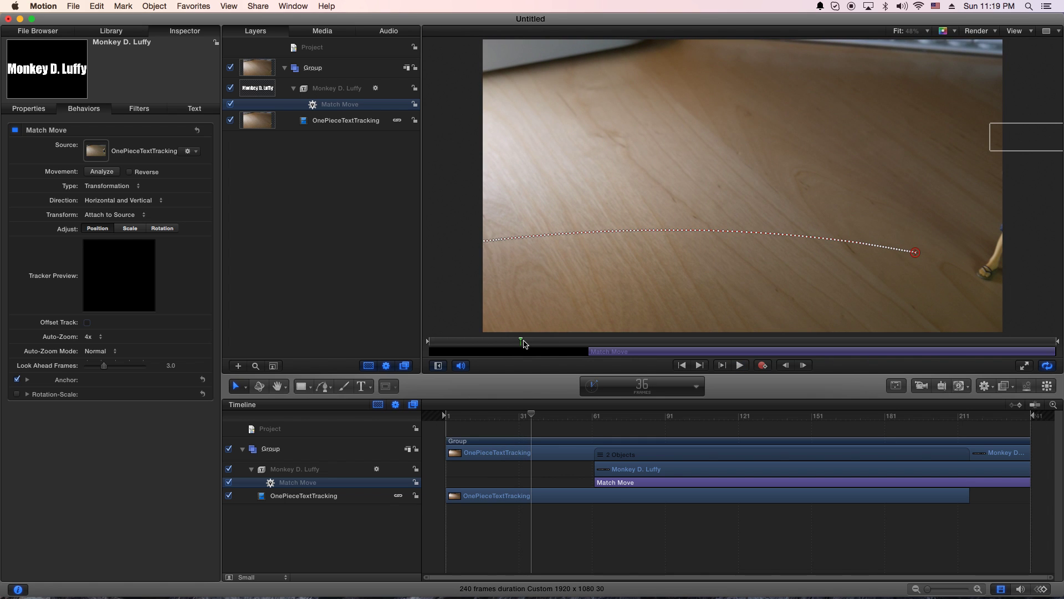
Step: At frame 104, shift the title back left above the figure, then replay from the start
{"action": "left_click_drag", "start_coordinate": [523, 341], "coordinate": [698, 314]}
{"action": "left_click_drag", "start_coordinate": [918, 123], "coordinate": [642, 119]}
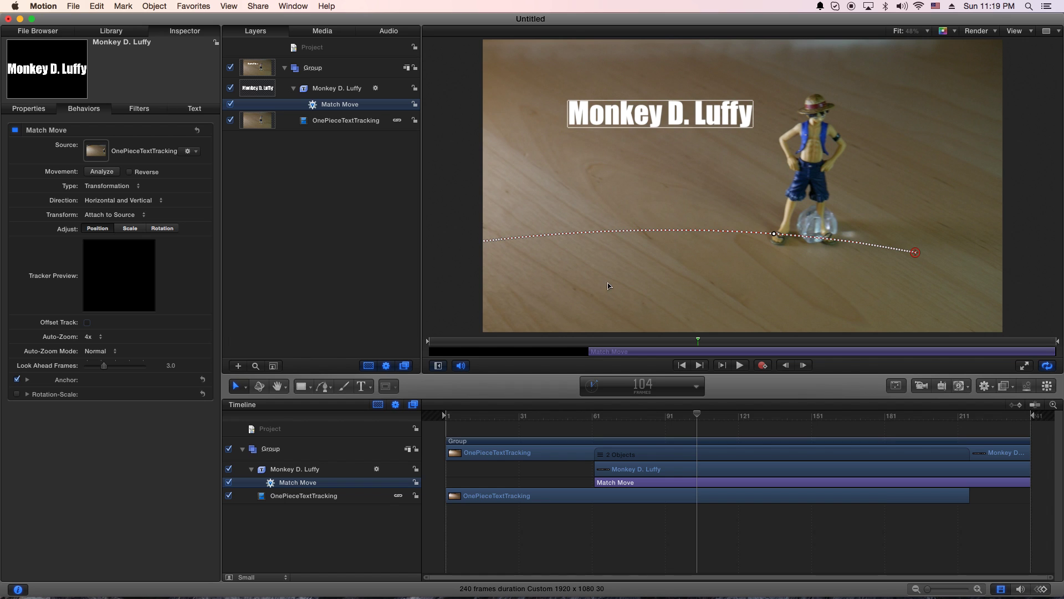
{"action": "key", "text": "Home"}
{"action": "left_click_drag", "start_coordinate": [445, 337], "coordinate": [424, 343]}
{"action": "key", "text": "space"}
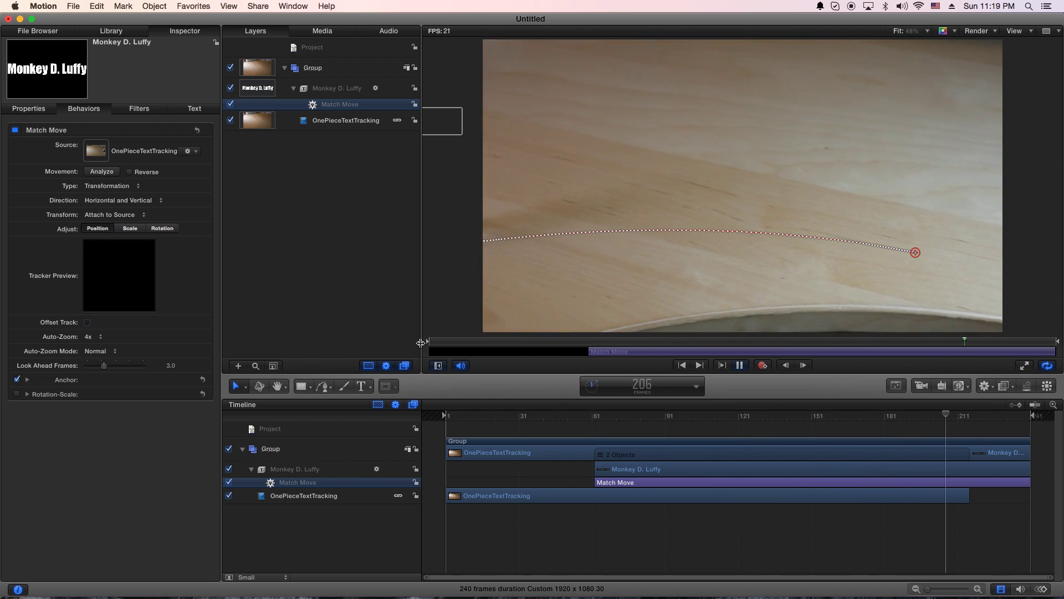
{"action": "key", "text": "space"}
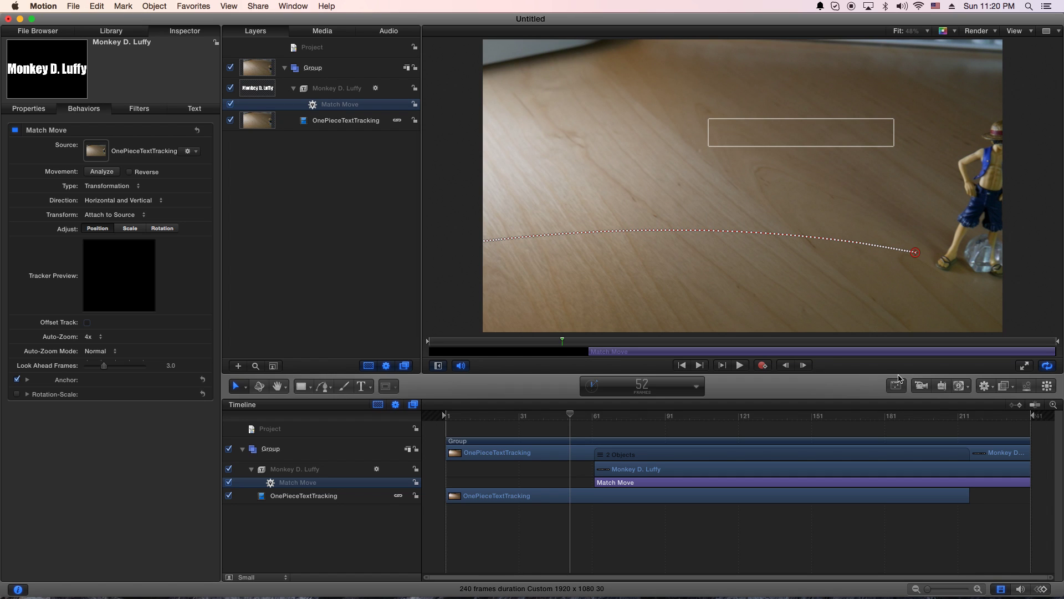
Step: Start Share > Export Movie, keeping the Same as Source format, and continue to the save sheet
{"action": "left_click", "coordinate": [257, 7]}
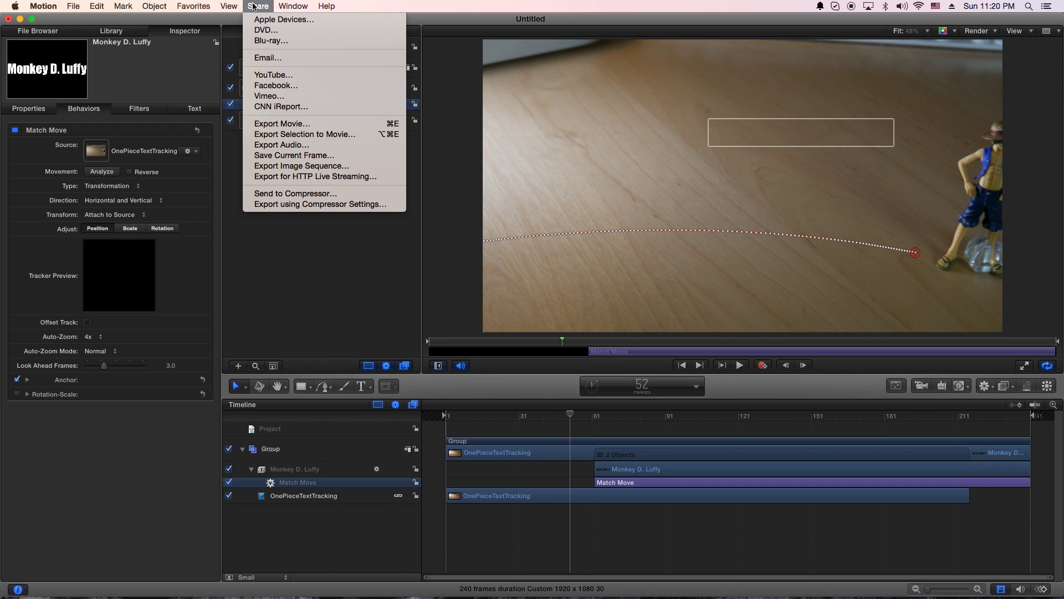
{"action": "left_click", "coordinate": [306, 124]}
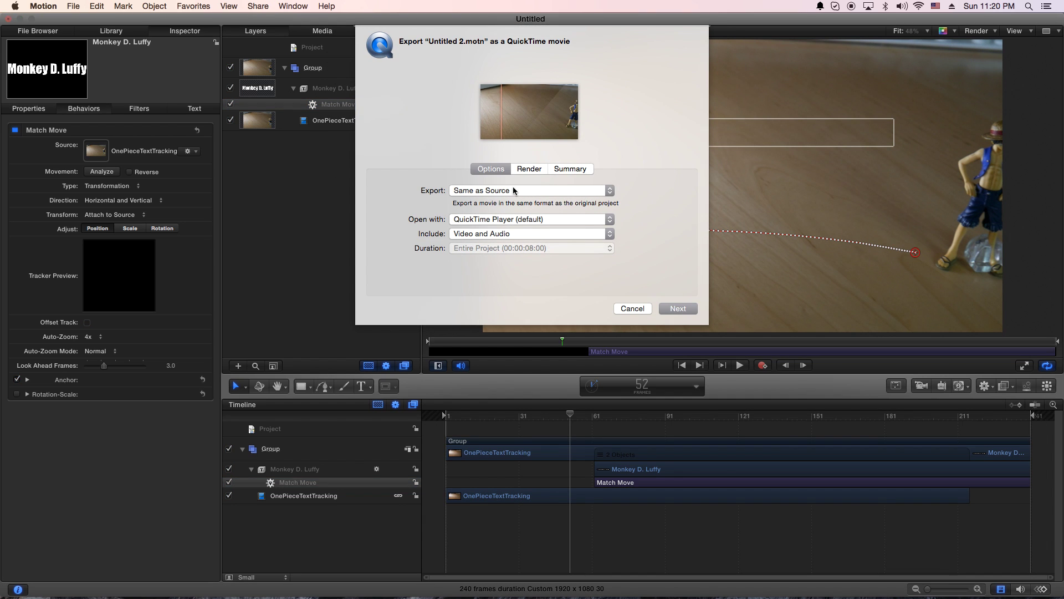
{"action": "left_click", "coordinate": [608, 192]}
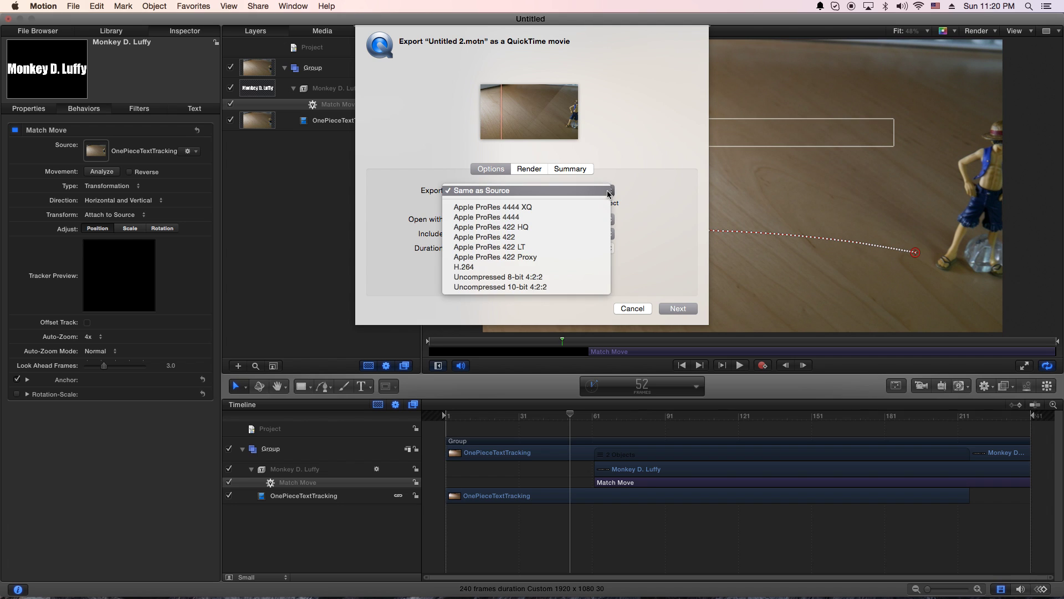
{"action": "left_click", "coordinate": [608, 191]}
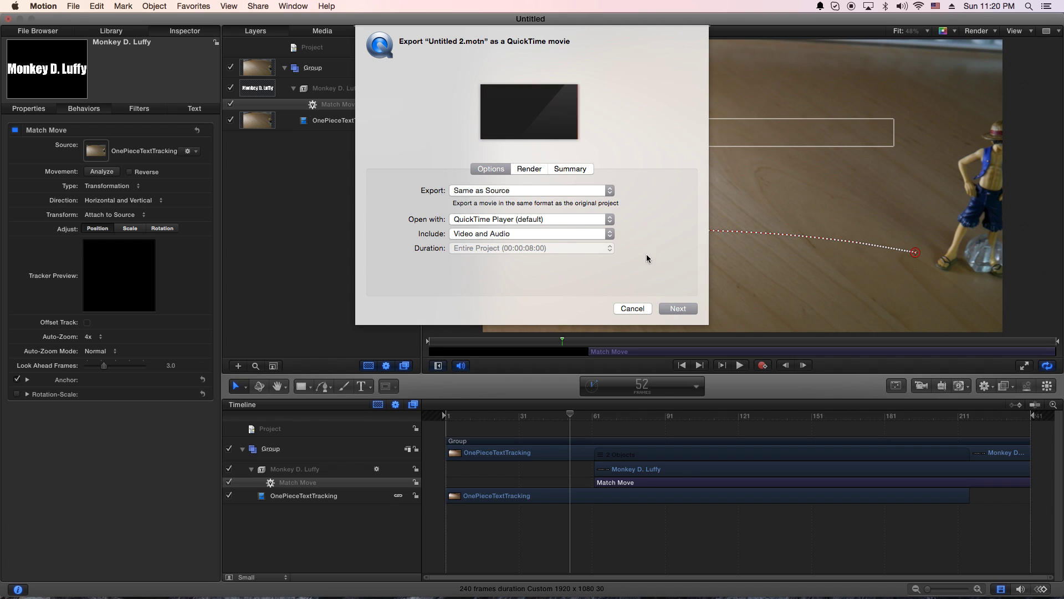
{"action": "left_click", "coordinate": [676, 308]}
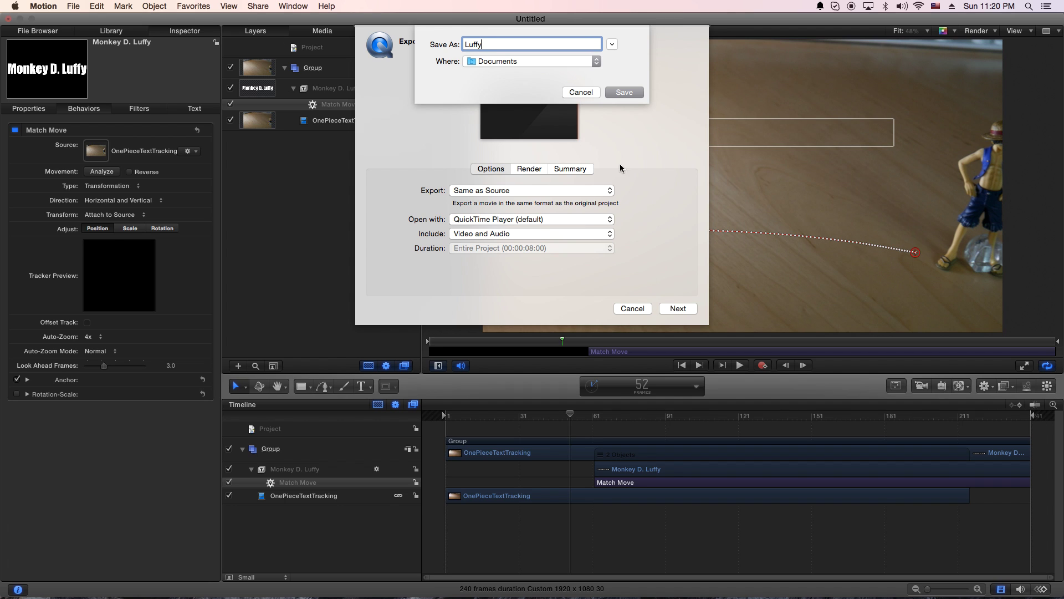
Step: Save Luffy.mov to the Desktop to start the export
{"action": "left_click", "coordinate": [585, 58]}
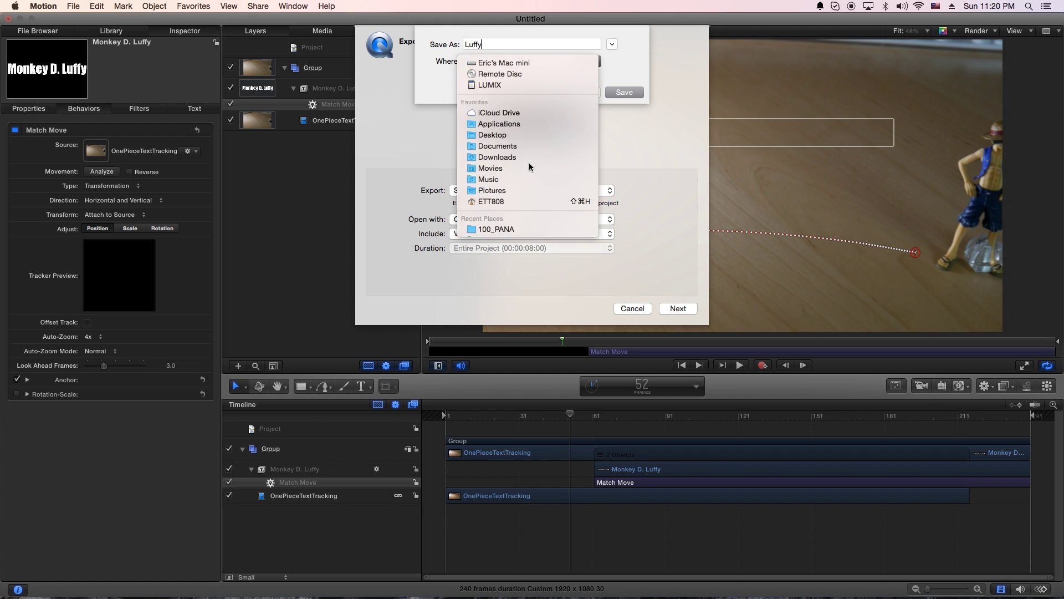
{"action": "left_click", "coordinate": [529, 164]}
{"action": "left_click", "coordinate": [633, 92]}
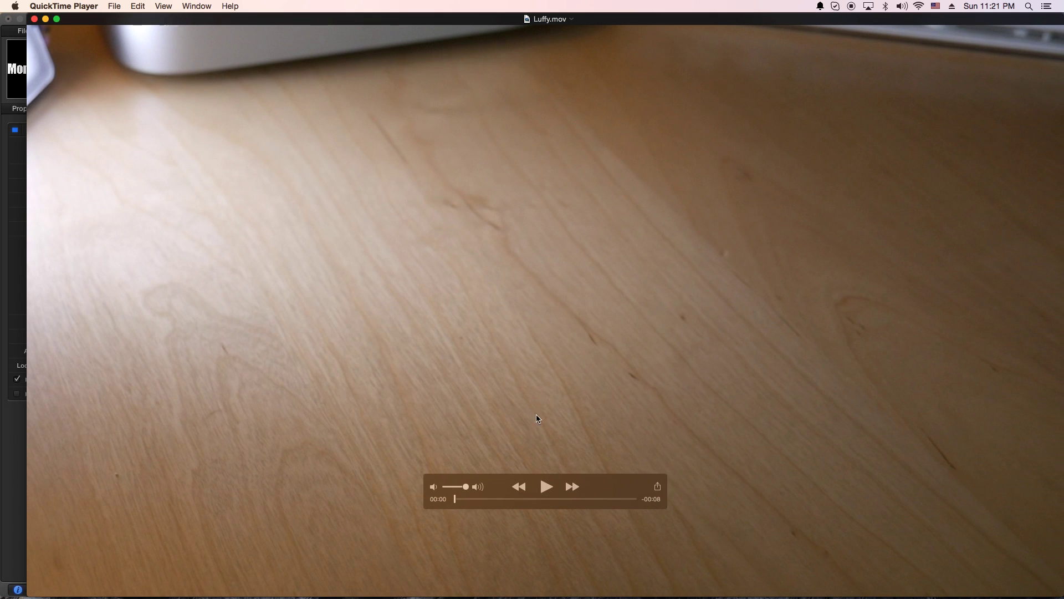
Step: Shrink the QuickTime window playing Luffy.mov by its corner so Motion shows behind it
{"action": "left_click_drag", "start_coordinate": [1059, 592], "coordinate": [990, 557]}
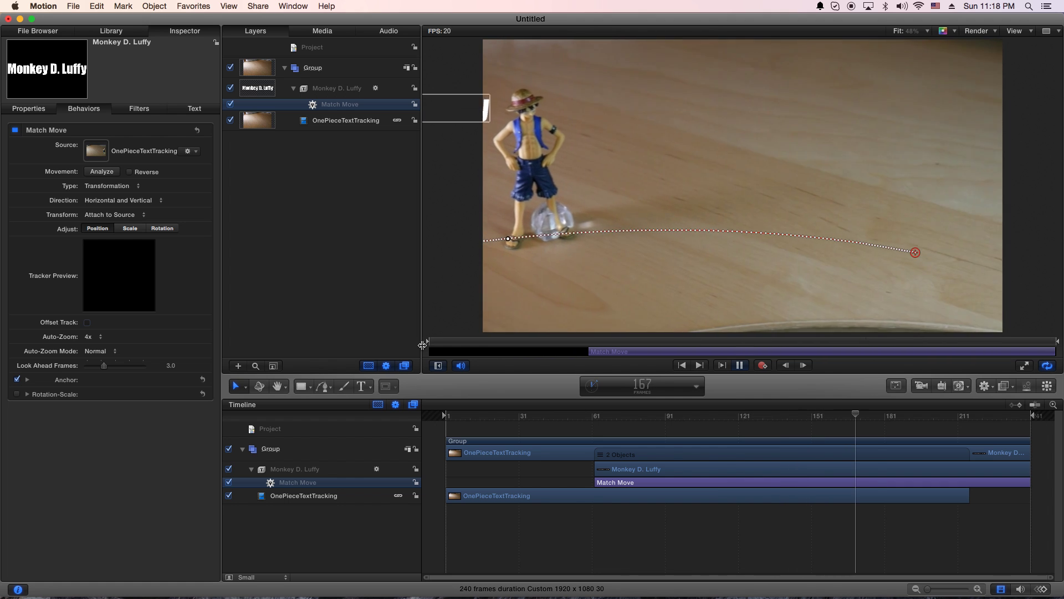
Step: Stop playback, go to frame 110, and move the Monkey D. Luffy title right of the figure's head
{"action": "key", "text": "space"}
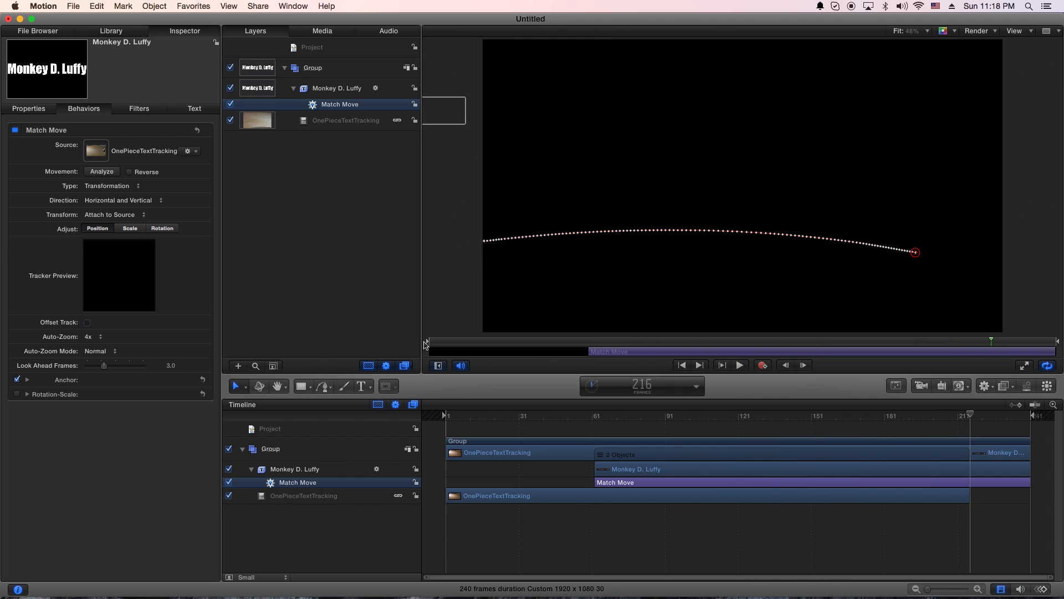
{"action": "left_click", "coordinate": [693, 341]}
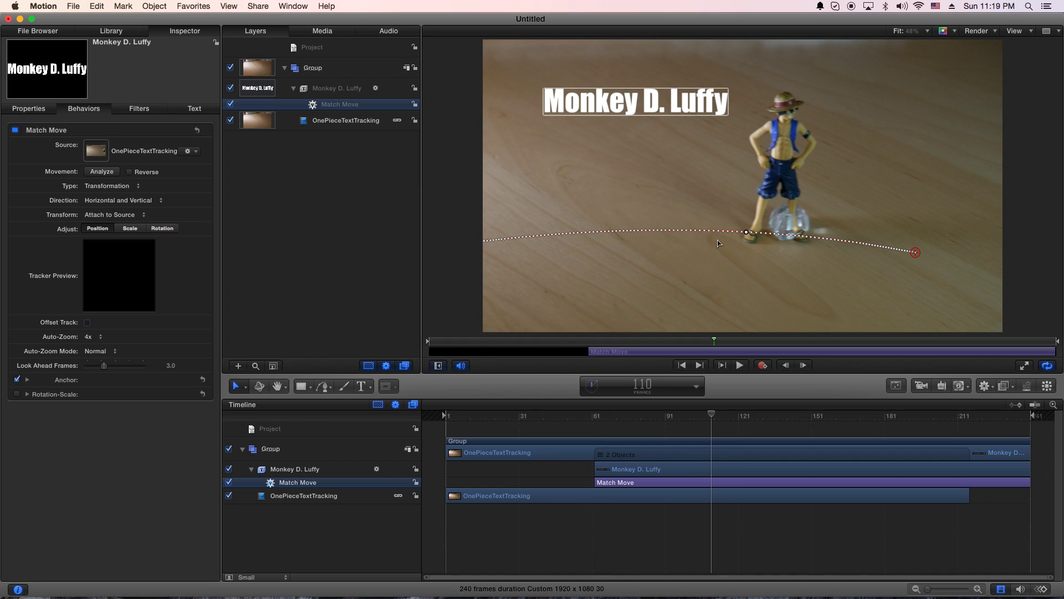
{"action": "left_click_drag", "start_coordinate": [762, 68], "coordinate": [837, 93]}
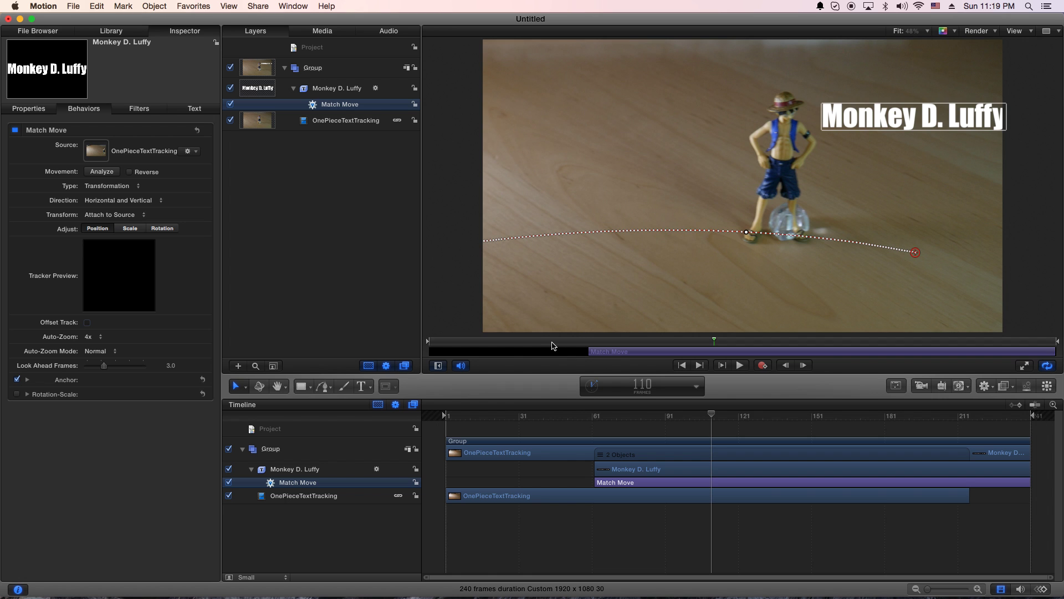
Step: Rewind and play the animation to check the title follows the figure
{"action": "left_click", "coordinate": [552, 345]}
{"action": "key", "text": "space"}
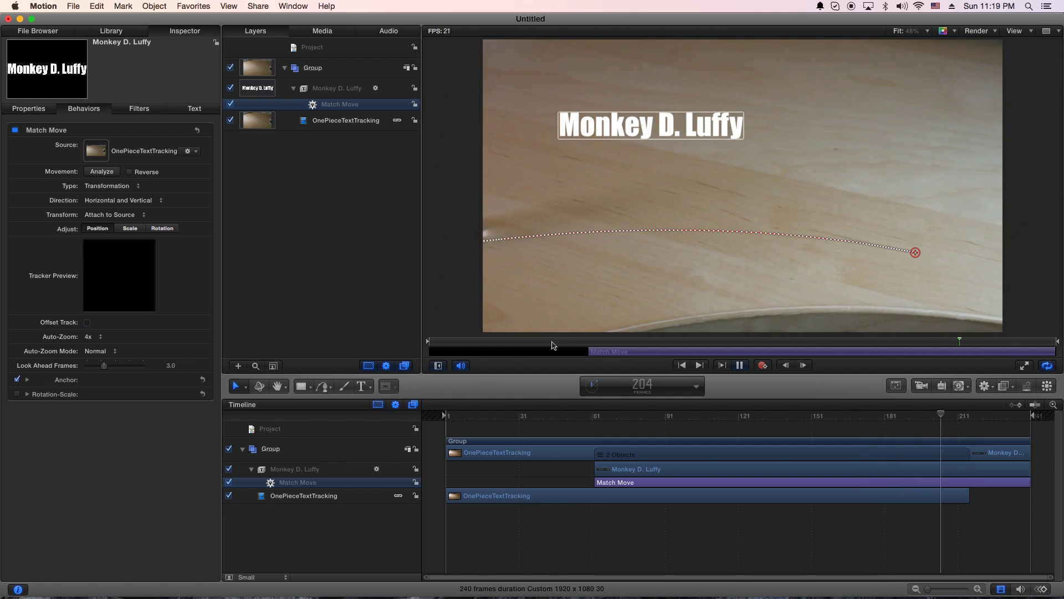
{"action": "key", "text": "space"}
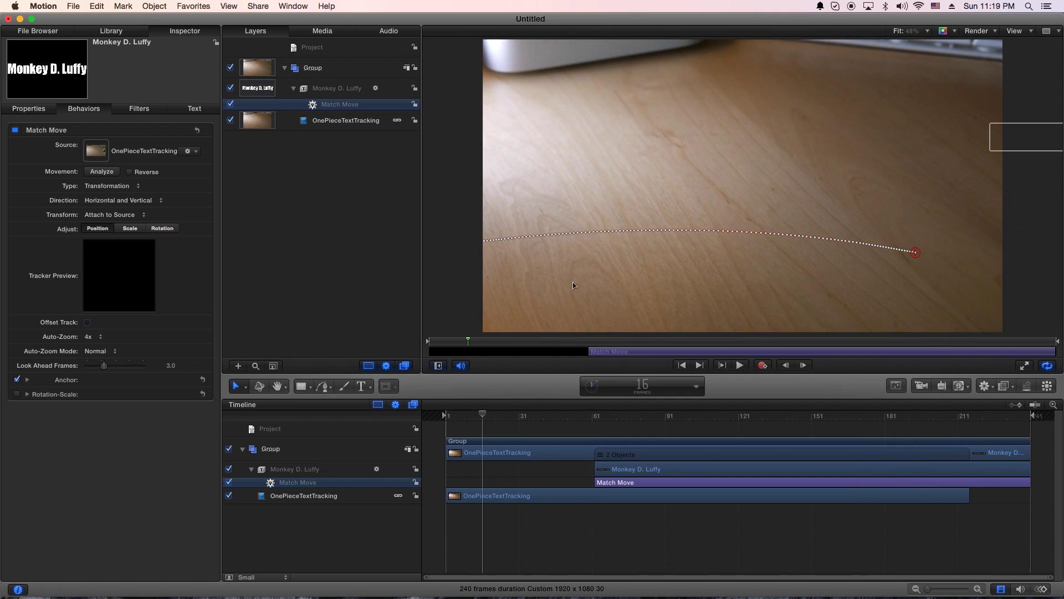
{"action": "key", "text": "space"}
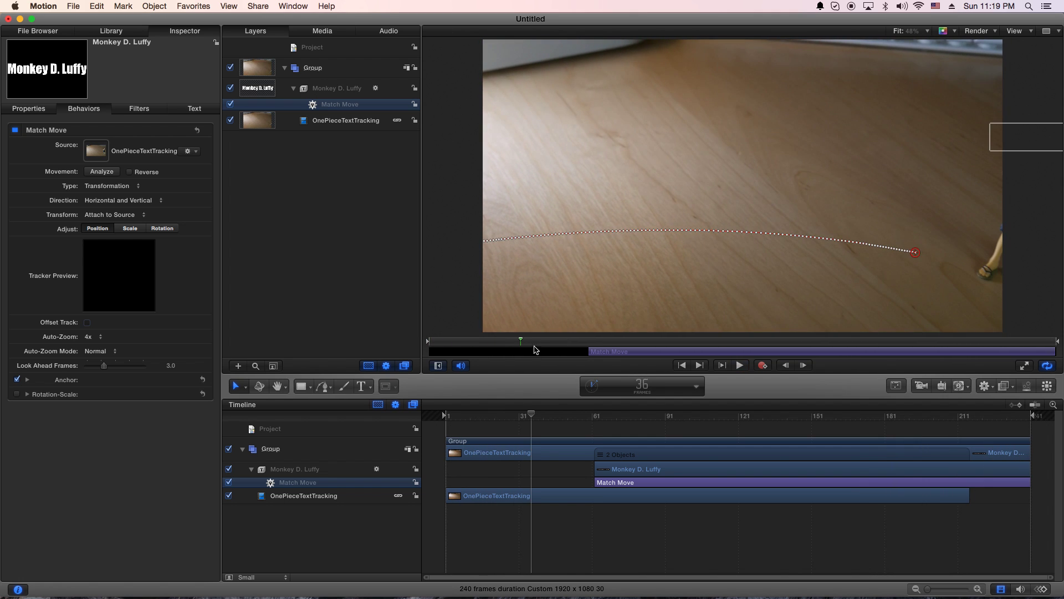
{"action": "key", "text": "space"}
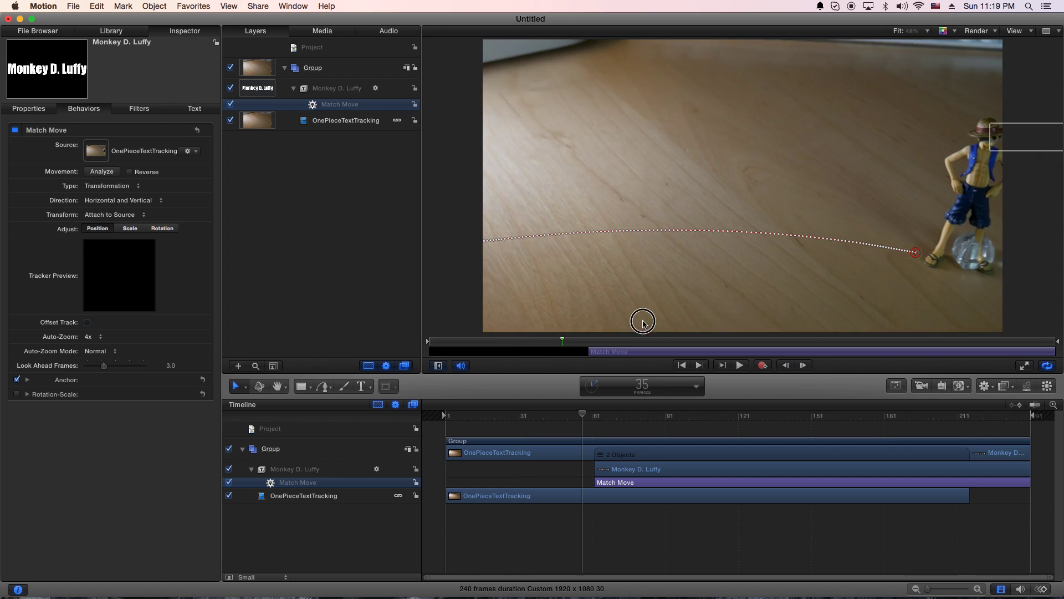